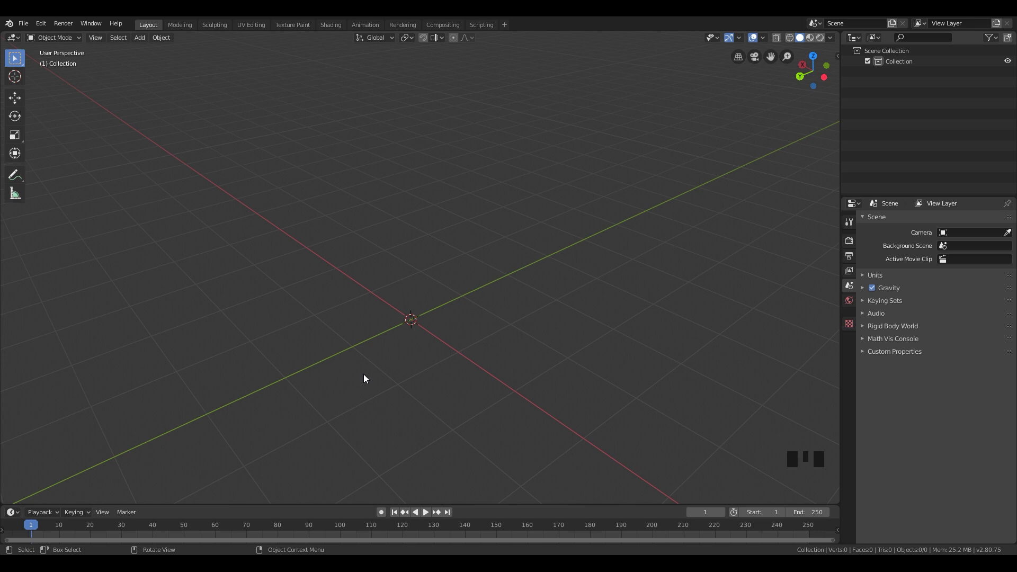
Step: Add a cube mesh at the world origin
left_click_drag(363, 378, 520, 349)
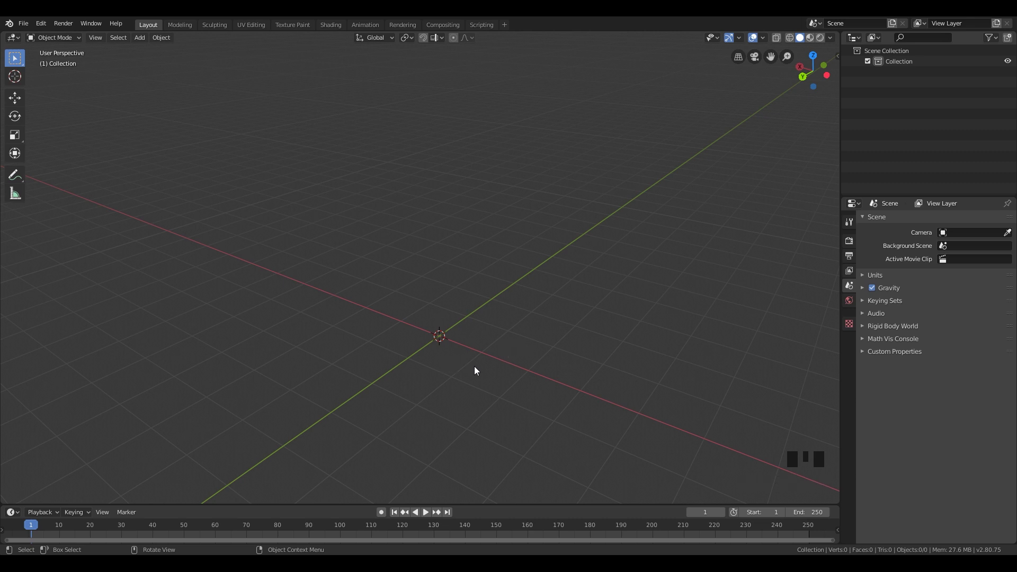
key("shift")
key("shift+a")
mouse_move(462, 347)
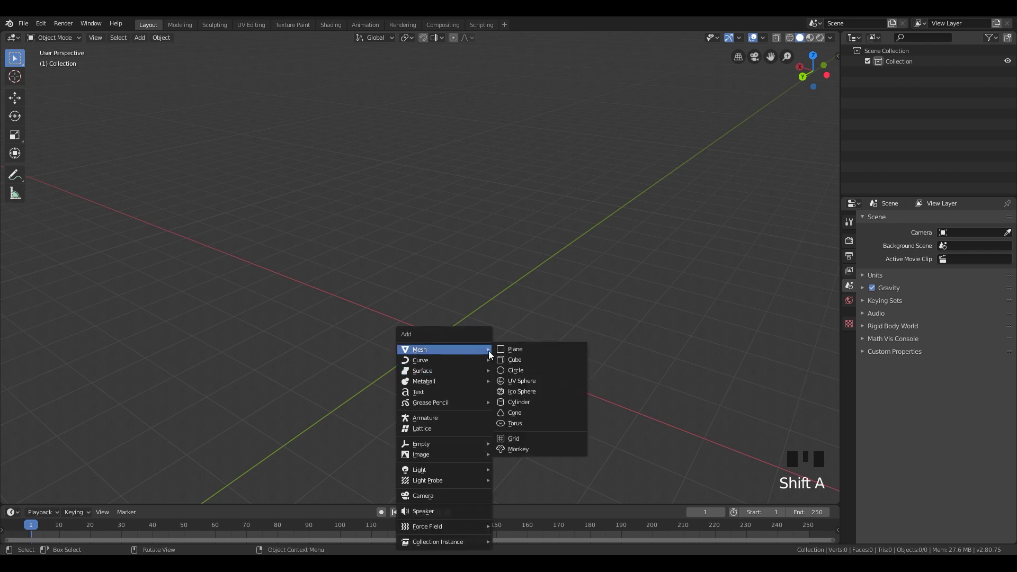
left_click(516, 359)
Step: Raise the cube along the Z axis until its base meets the ground plane, and snap the selection to the grid
middle_click_drag(465, 357, 480, 341)
key("g")
key("z")
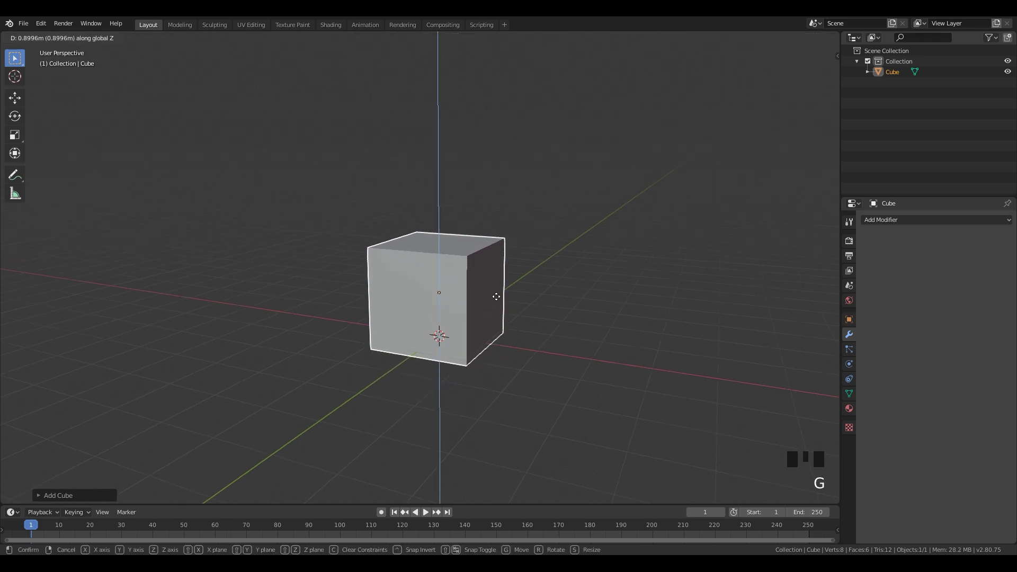
left_click(501, 281)
middle_click_drag(502, 282, 482, 300)
right_click(482, 300)
mouse_move(473, 298)
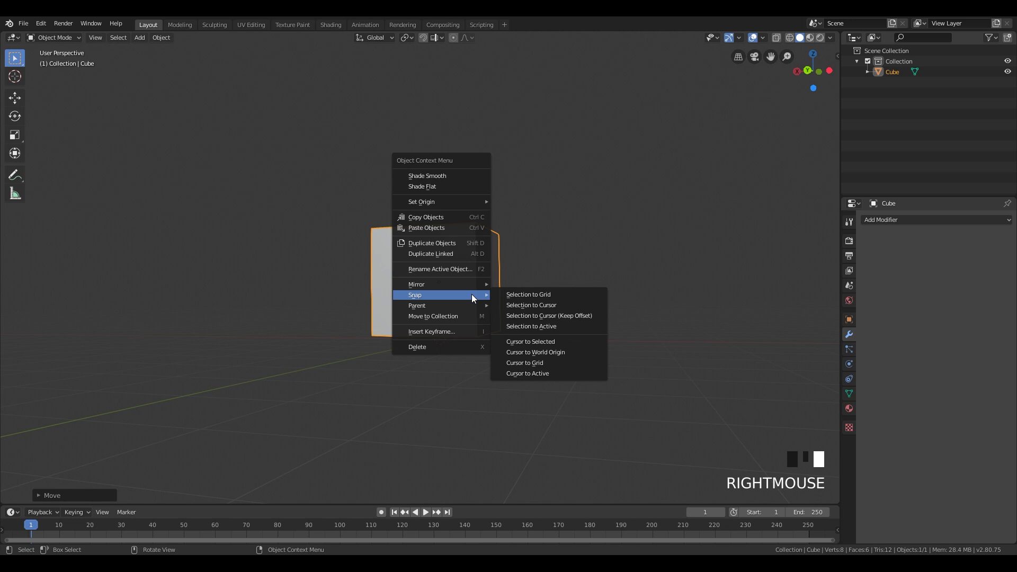
left_click(528, 296)
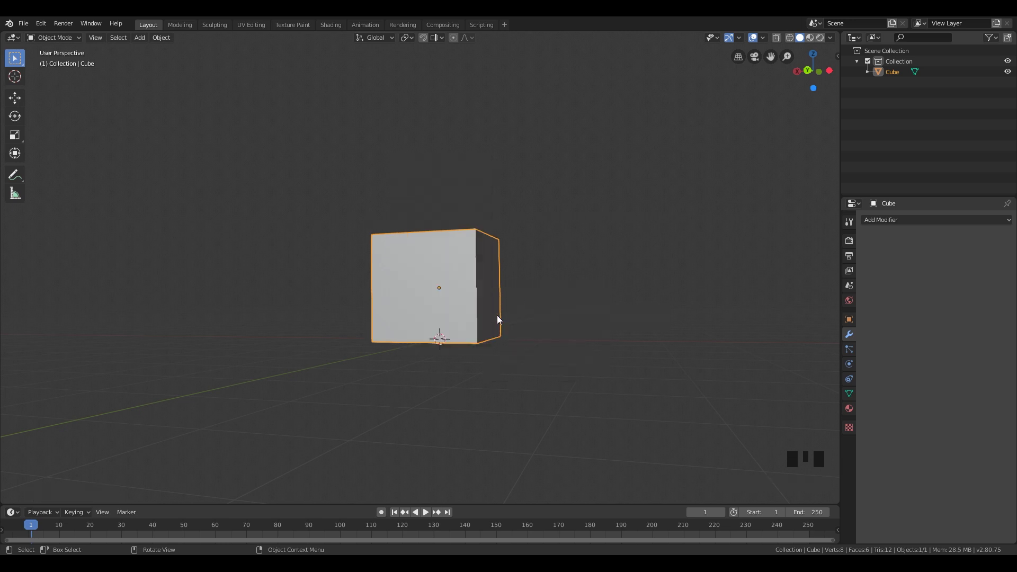
Step: Enter Edit Mode on the cube and subdivide the whole mesh once
middle_click_drag(498, 319, 409, 391)
scroll(488, 336, "up", 4)
scroll(486, 368, "down", 2)
middle_click_drag(486, 368, 477, 339)
key("Tab")
scroll(466, 352, "up", 3)
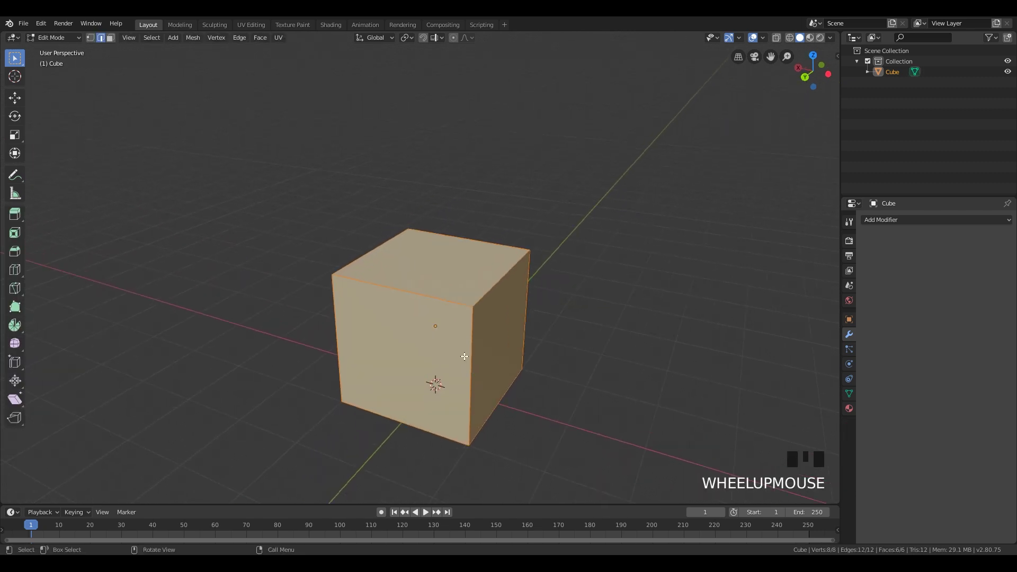
right_click(447, 354)
right_click(434, 343)
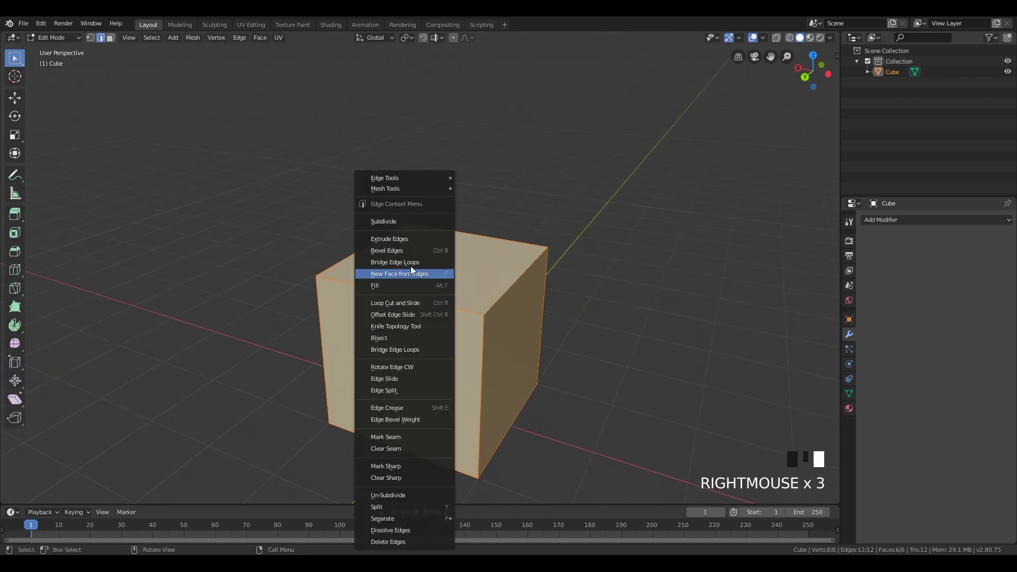
left_click(414, 224)
middle_click_drag(377, 404, 432, 400)
scroll(440, 403, "down", 2)
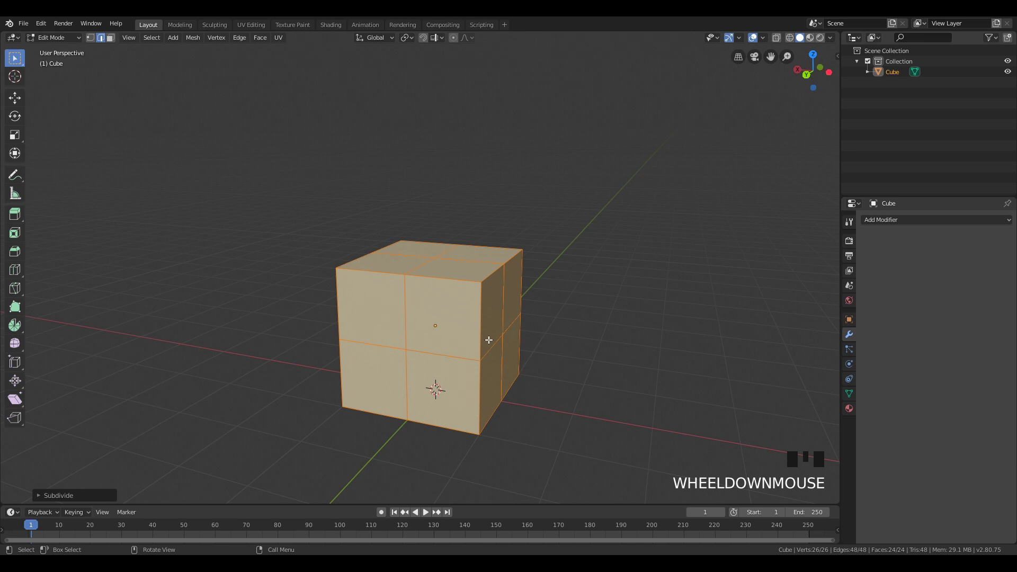
Step: Switch to face selection and select only the four faces on top of the cube
left_click(111, 39)
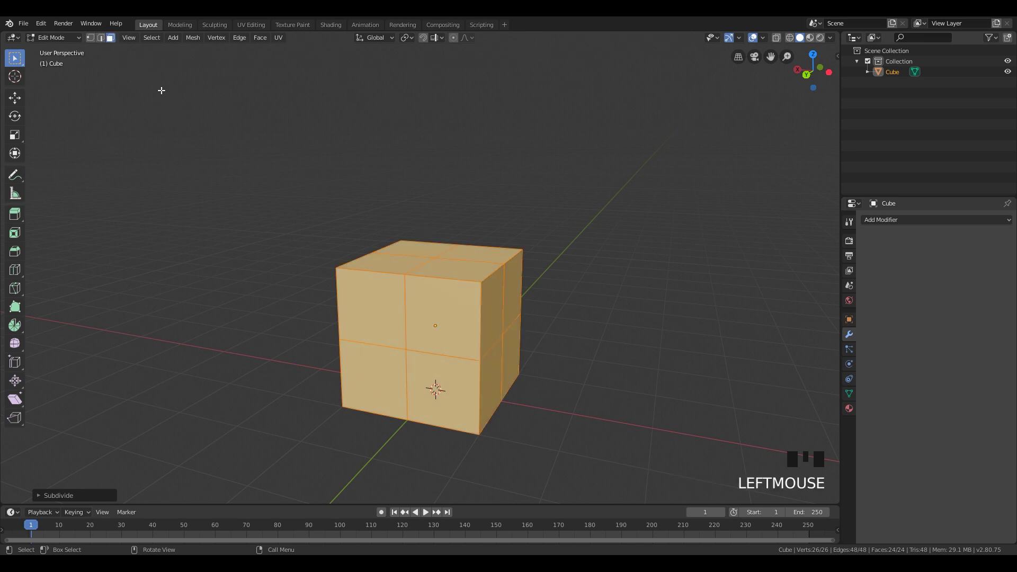
left_click(296, 225)
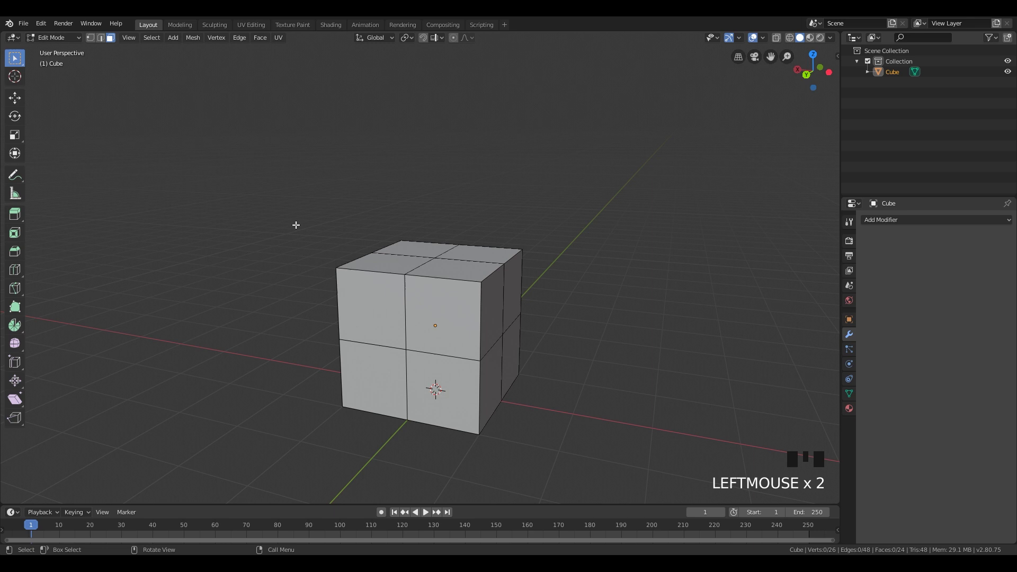
key("c")
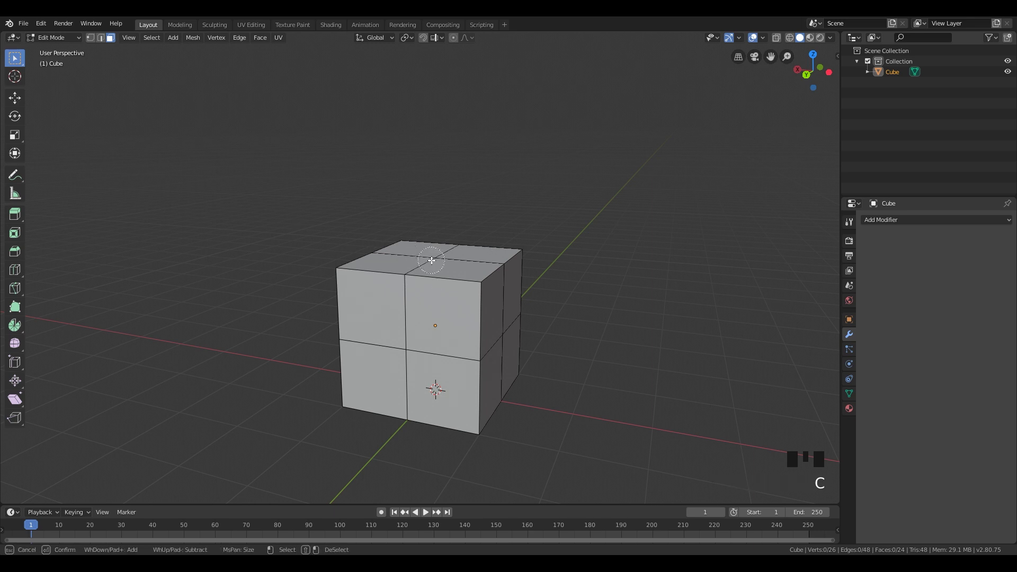
left_click(431, 260)
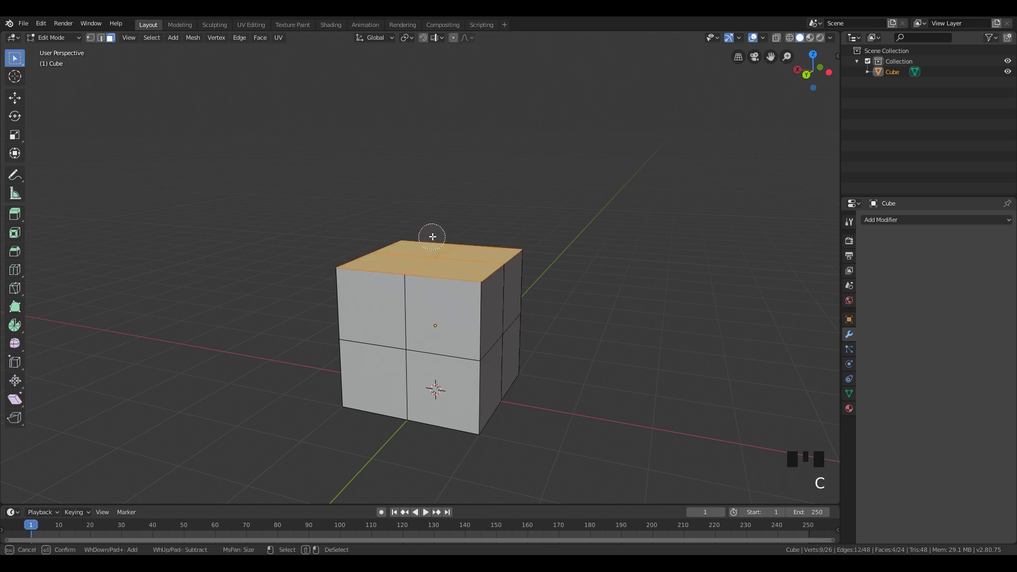
right_click(446, 204)
Step: Extrude the four top faces in place and scale them inward to leave a narrow border
middle_click_drag(448, 191, 500, 266)
key("e")
right_click(499, 267)
key("s")
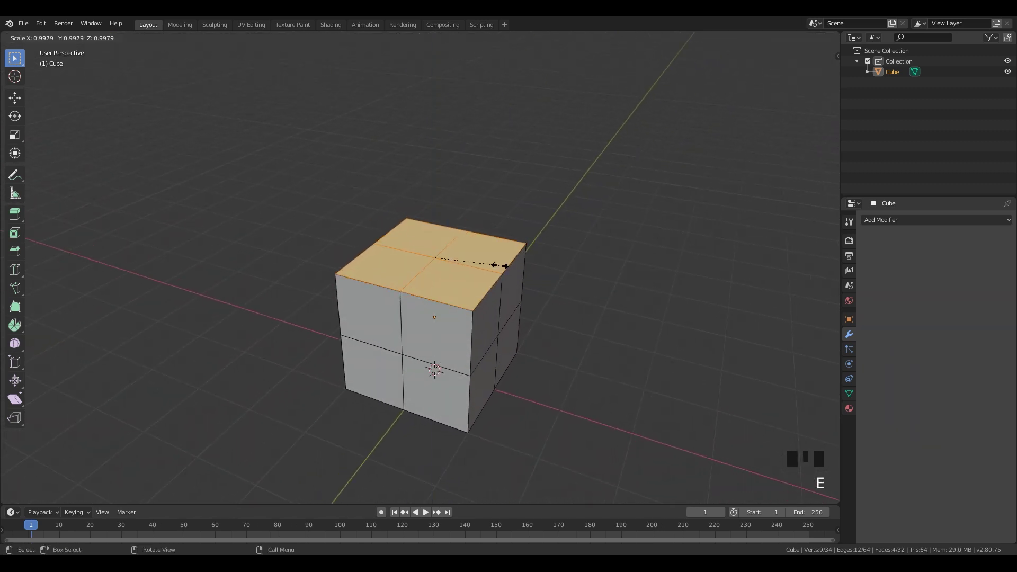
left_click(485, 260)
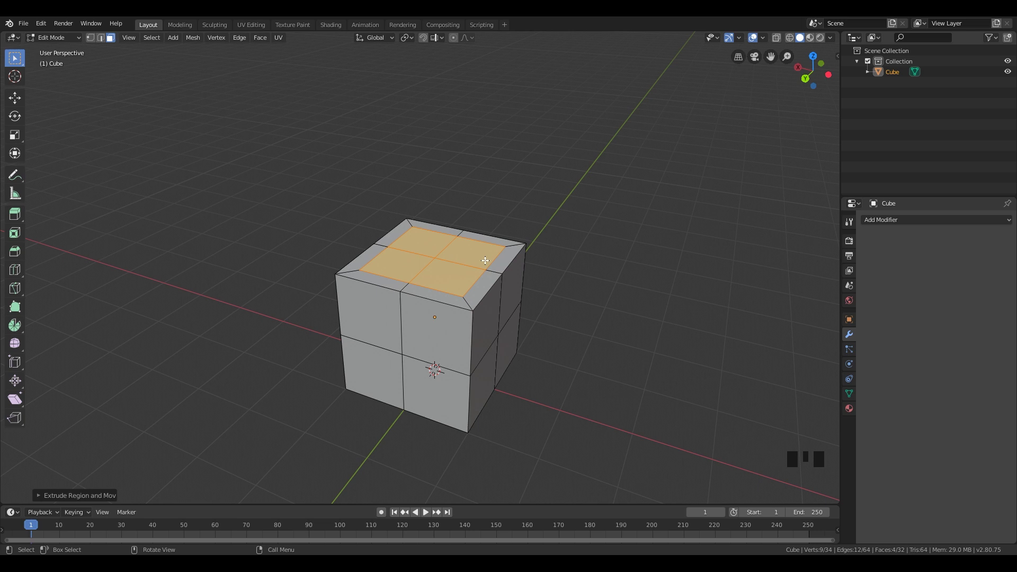
Step: Extrude the inset top faces upward about 0.4 m and scale them outward so the new section flares
key("e")
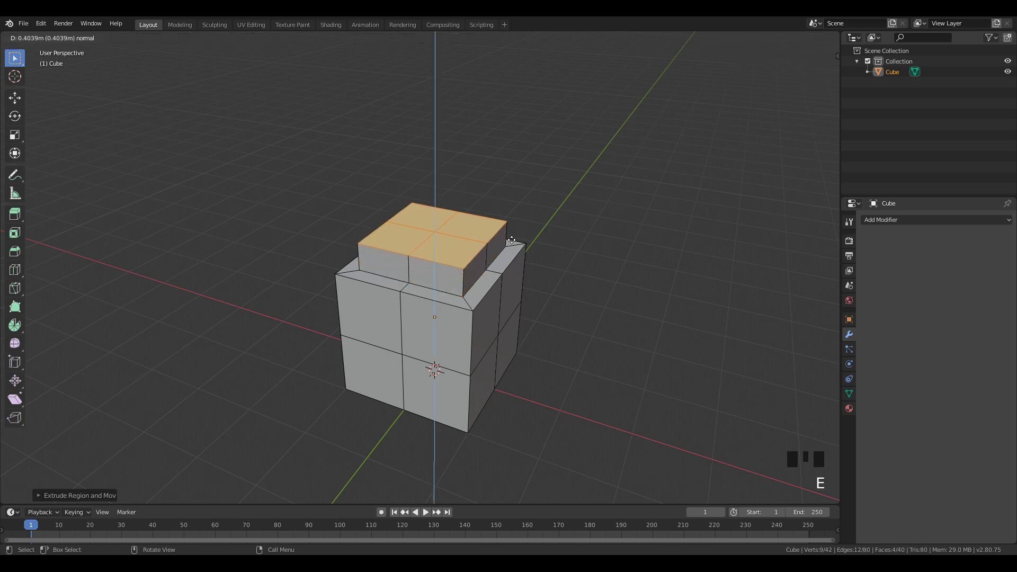
left_click(513, 235)
mouse_move(513, 235)
middle_mouse_down()
mouse_move(542, 217)
mouse_move(522, 248)
middle_mouse_up()
key("s")
left_click(555, 220)
right_click(522, 248)
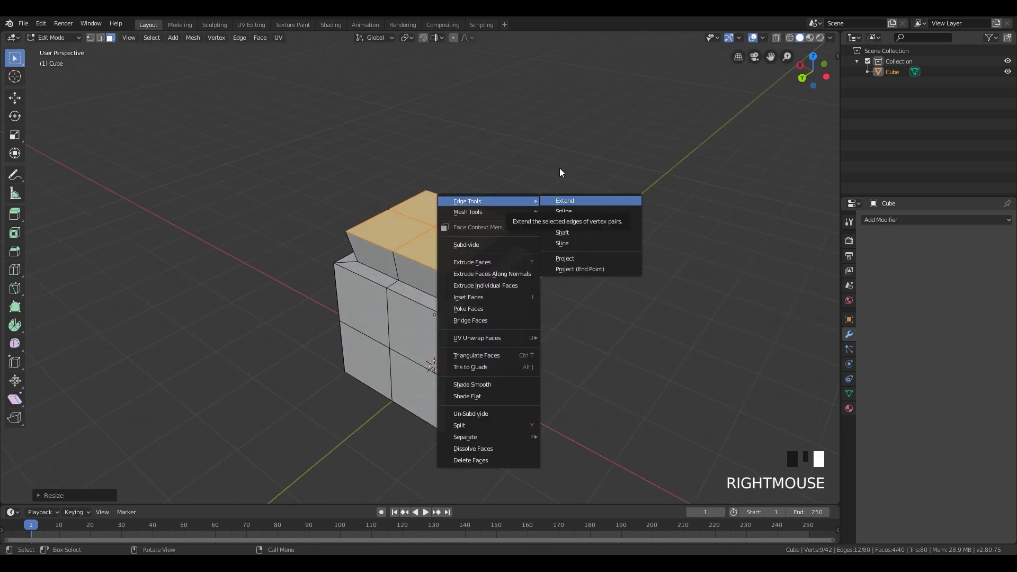
Step: Extrude the top faces upward about 0.38 m and scale them to about 0.81 to taper the section
key("e")
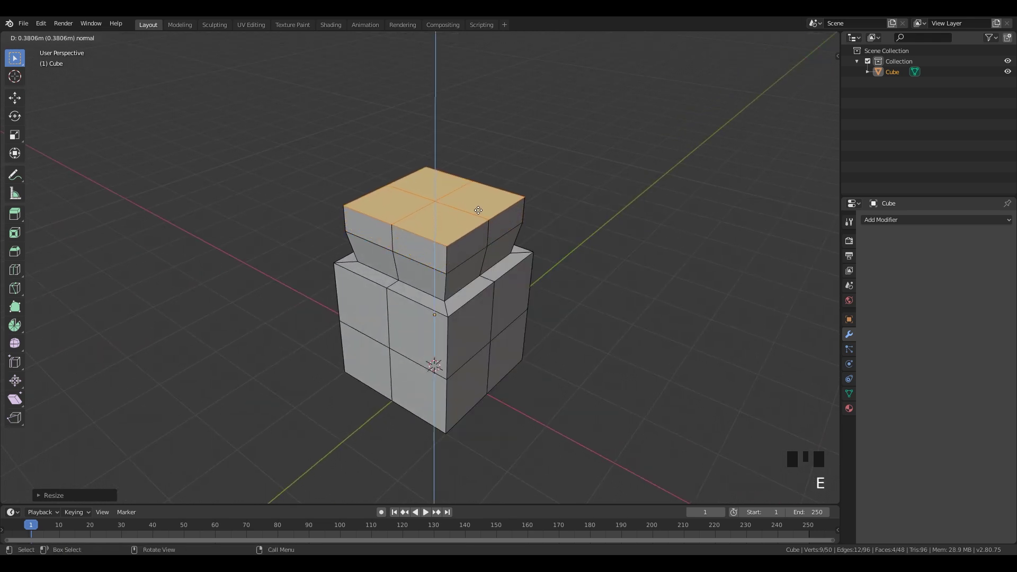
left_click(475, 216)
key("s")
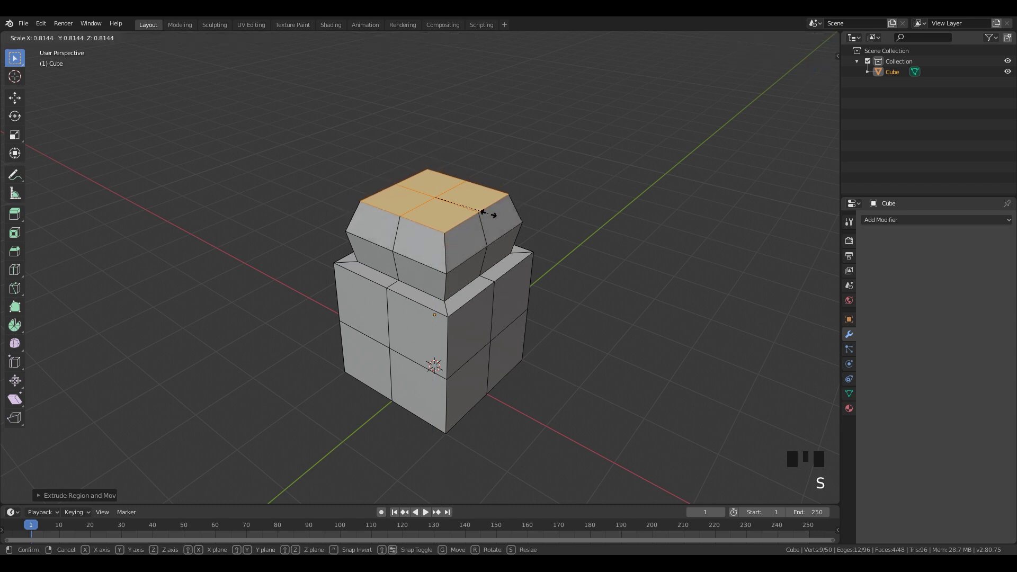
left_click(490, 211)
Step: Extrude the top faces in place, scale them inward, and extrude them upward to form a narrow neck
middle_click_drag(491, 212, 548, 189)
scroll(548, 189, "up", 2)
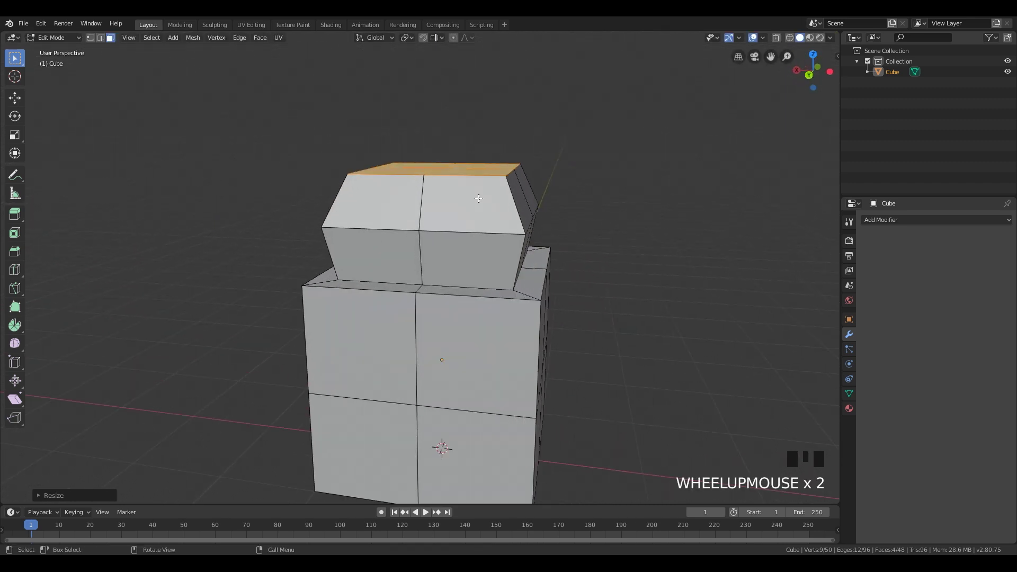
middle_click_drag(479, 198, 507, 203)
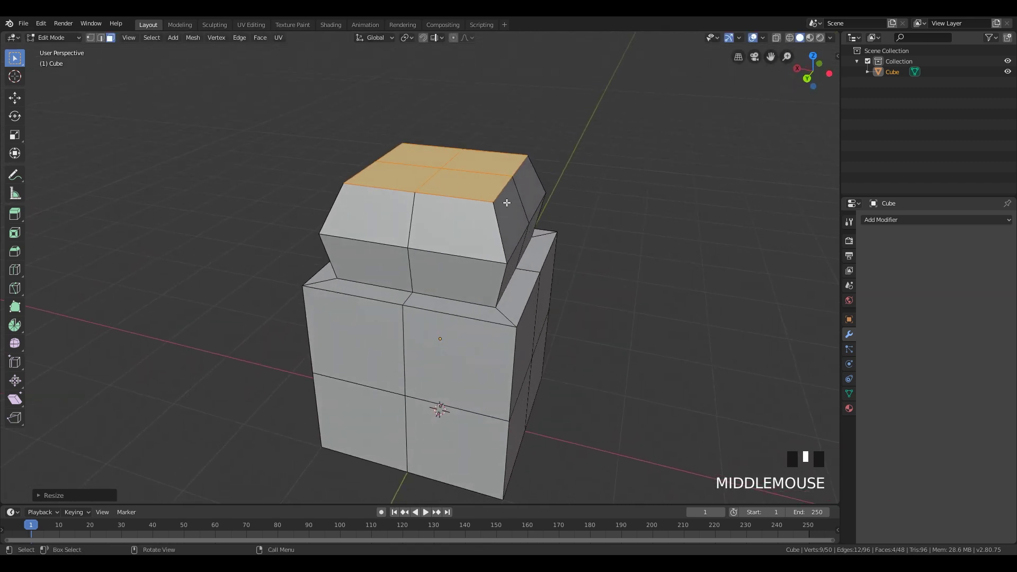
key("e")
left_click(465, 175)
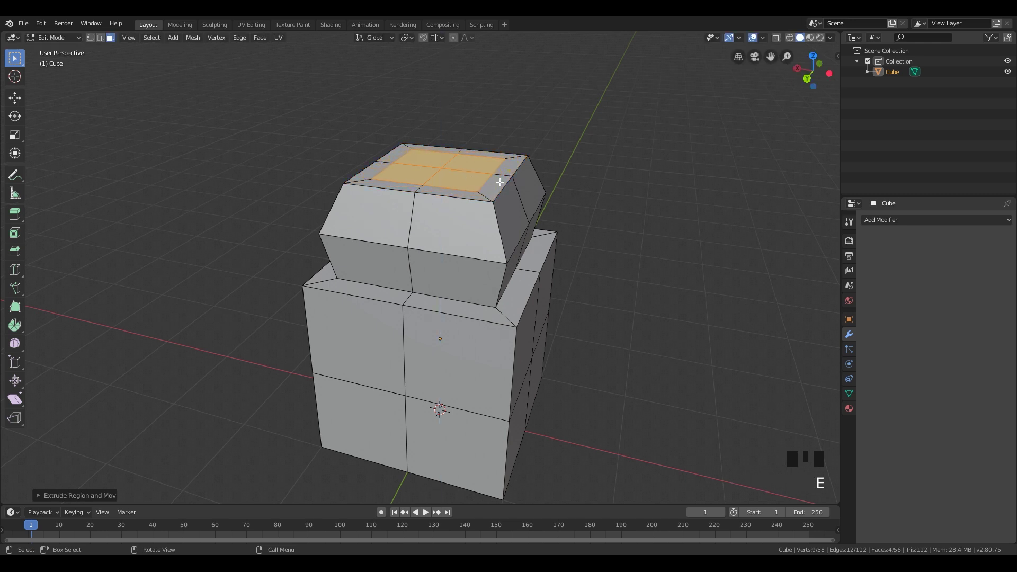
key("e")
left_click(507, 142)
Step: Extrude the neck's top faces in place, scale them outward into a wide rim, and extrude upward about 0.34 m
middle_click_drag(507, 142, 464, 233)
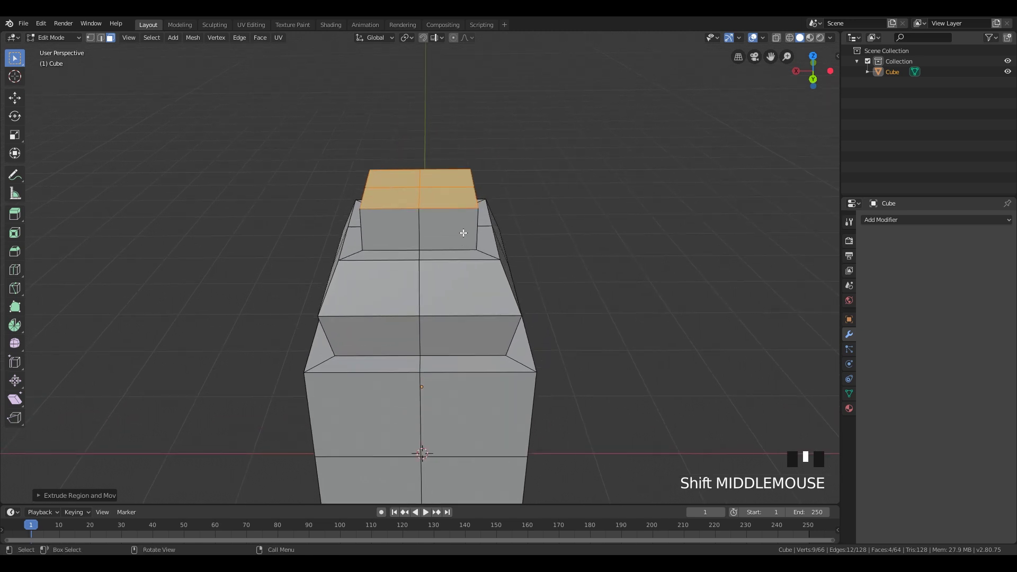
key("e")
key("s")
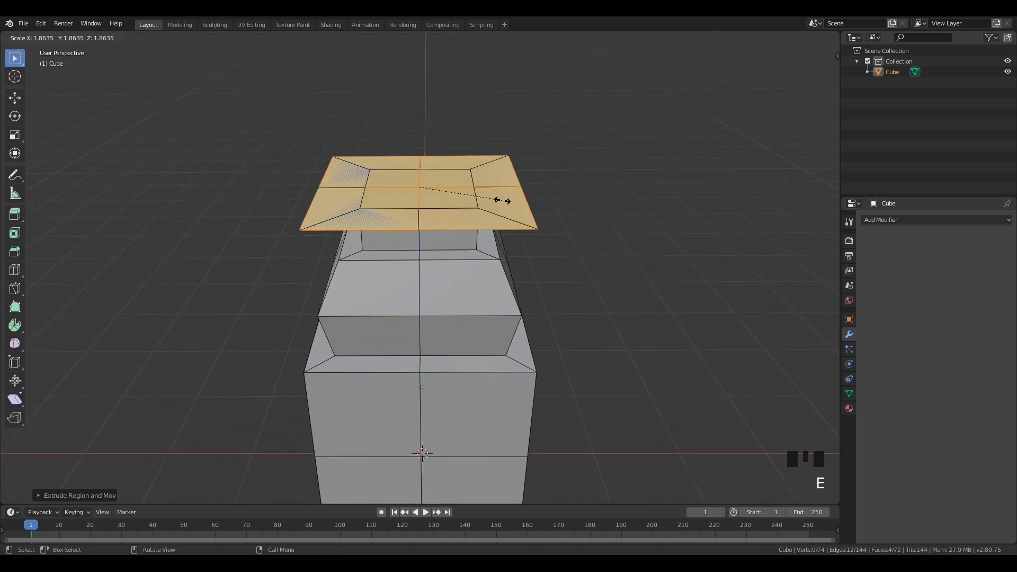
left_click(487, 197)
middle_click_drag(487, 197, 450, 185)
key("e")
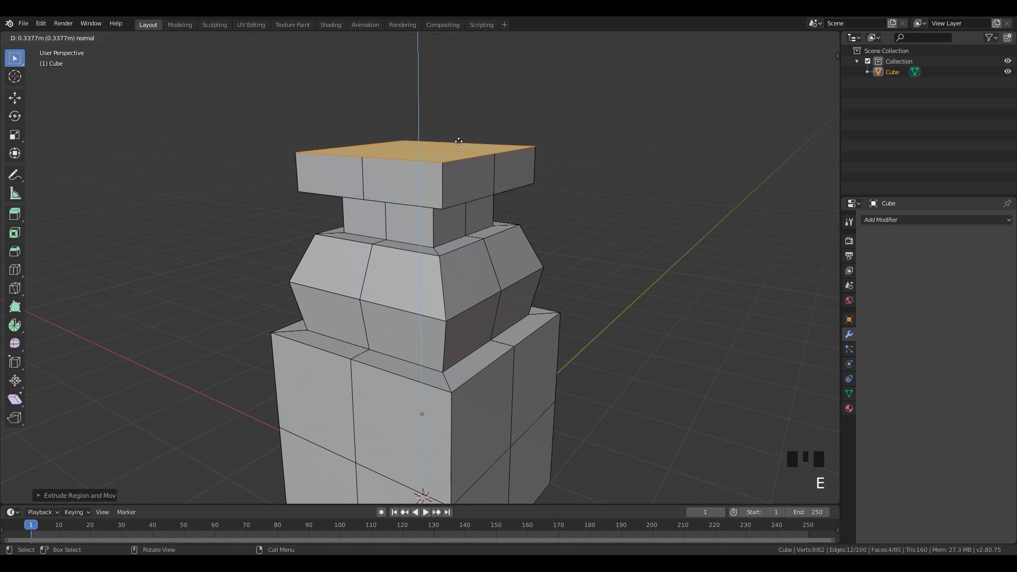
left_click(459, 138)
Step: Scale the top faces above the neck to about 1.16 so the head section flares outward
middle_click_drag(424, 211, 471, 203)
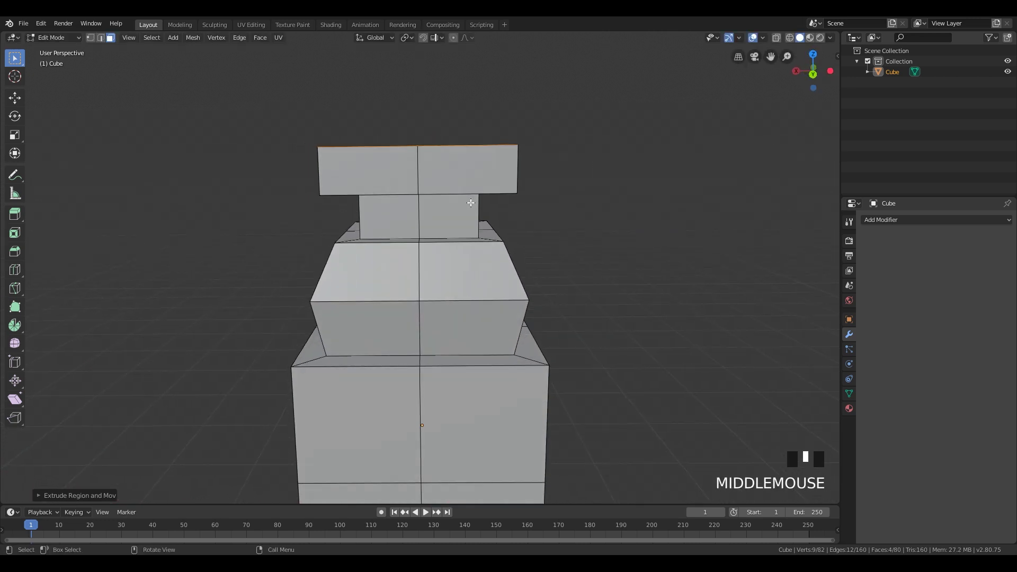
key("s")
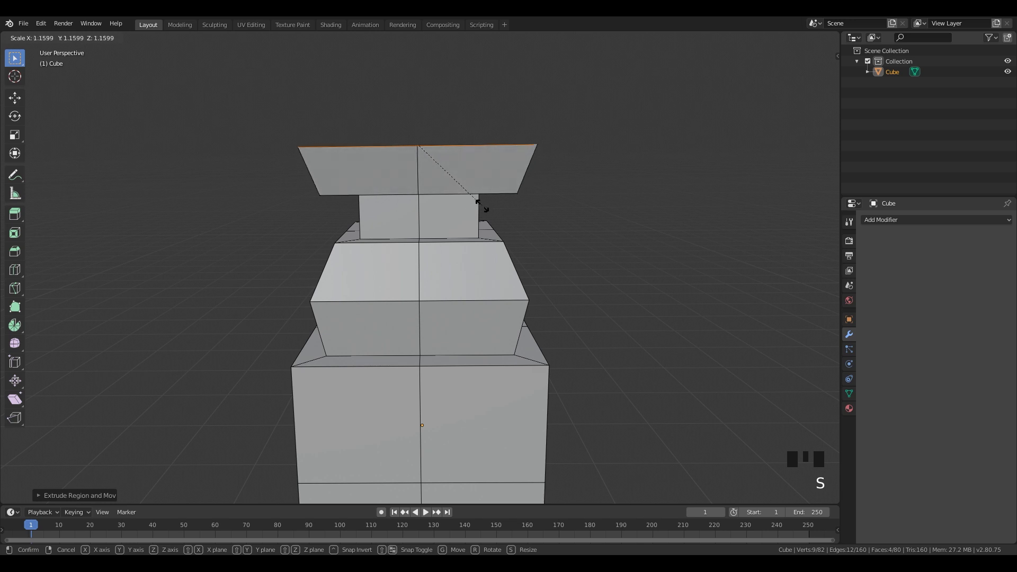
left_click(477, 204)
Step: Extrude the flared top faces upward and scale them slightly inward to taper the top of the head
middle_click_drag(477, 204, 456, 240)
scroll(460, 221, "down", 2)
key("e")
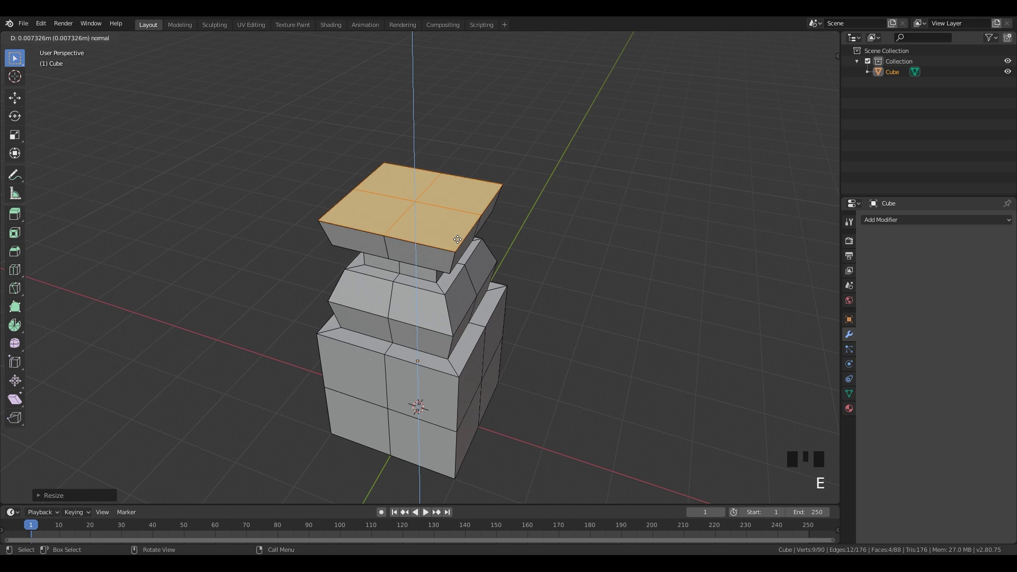
left_click(473, 213)
middle_click_drag(474, 213, 497, 180)
key("s")
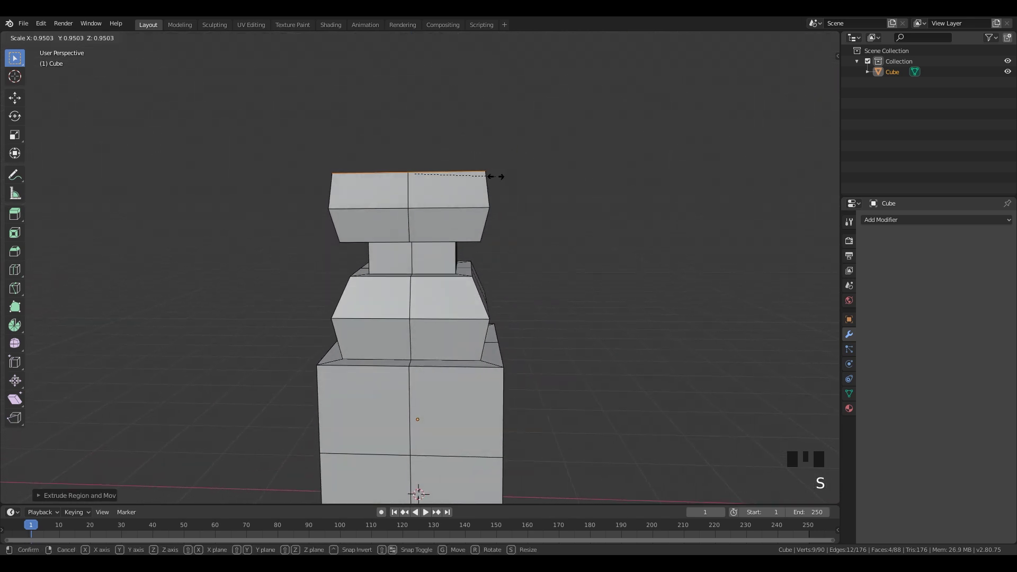
left_click(493, 177)
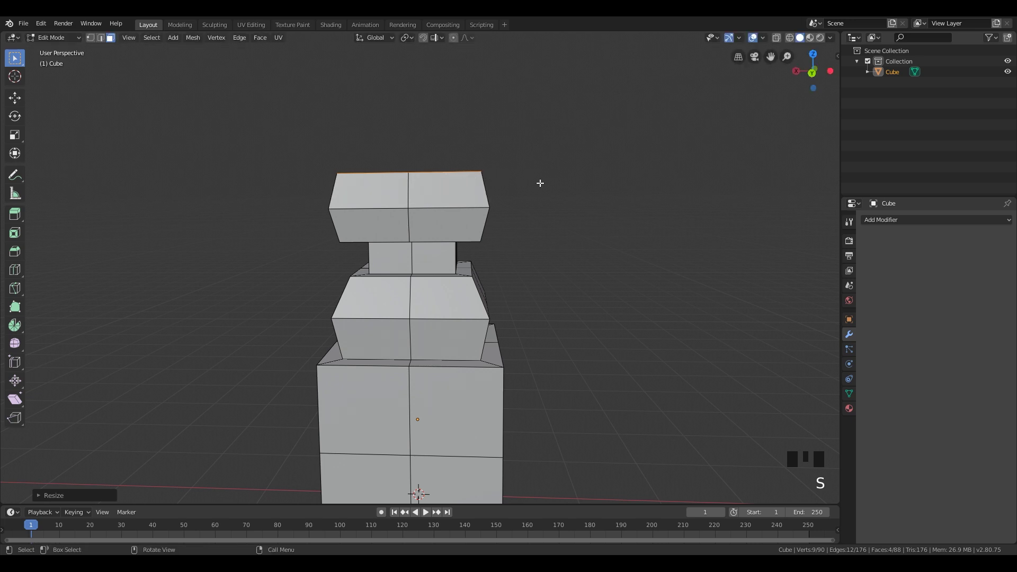
Step: Return to Object Mode and check the overall shape of the stacked form
middle_click_drag(541, 181, 505, 191)
key("Tab")
middle_click_drag(534, 300, 492, 299)
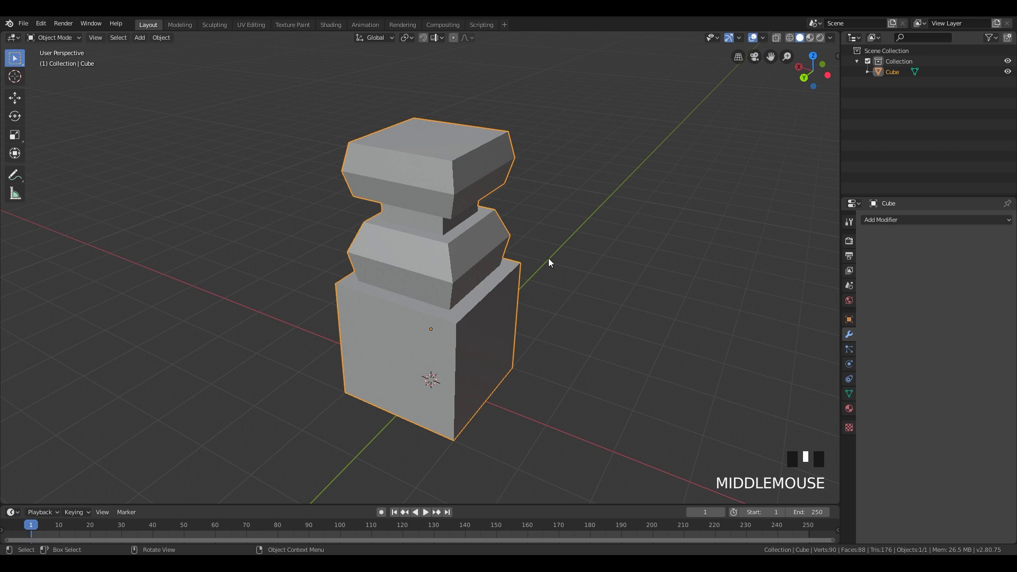
middle_click_drag(549, 259, 594, 292, "shift")
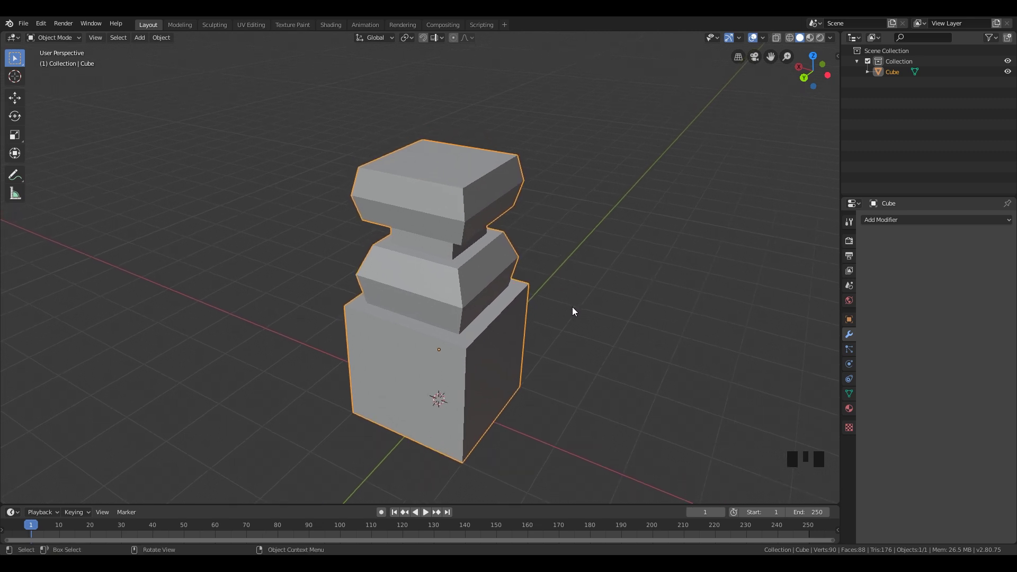
scroll(594, 363, "down", 2)
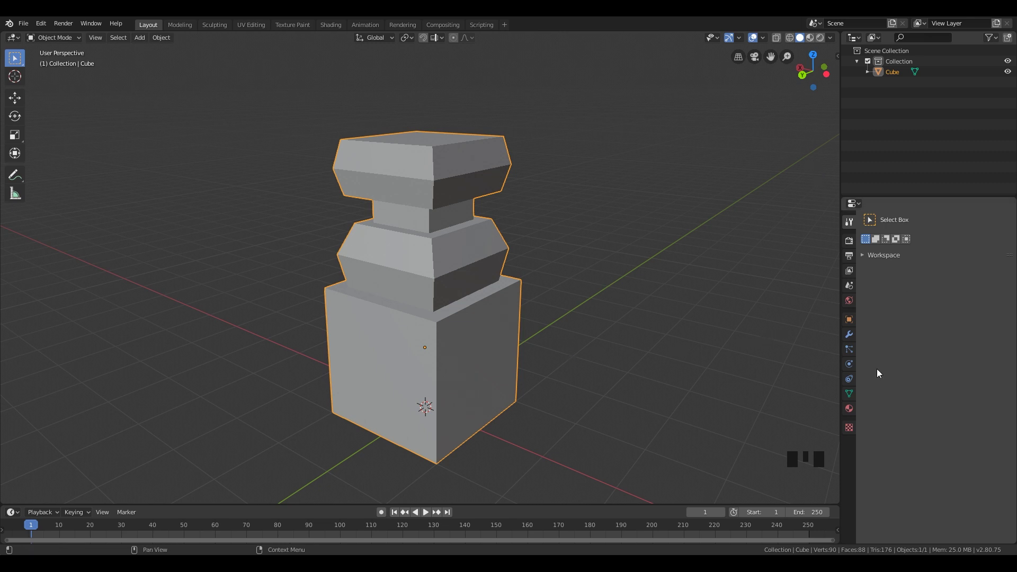
Step: Add a Subdivision Surface modifier to the stacked cube shape
left_click(850, 335)
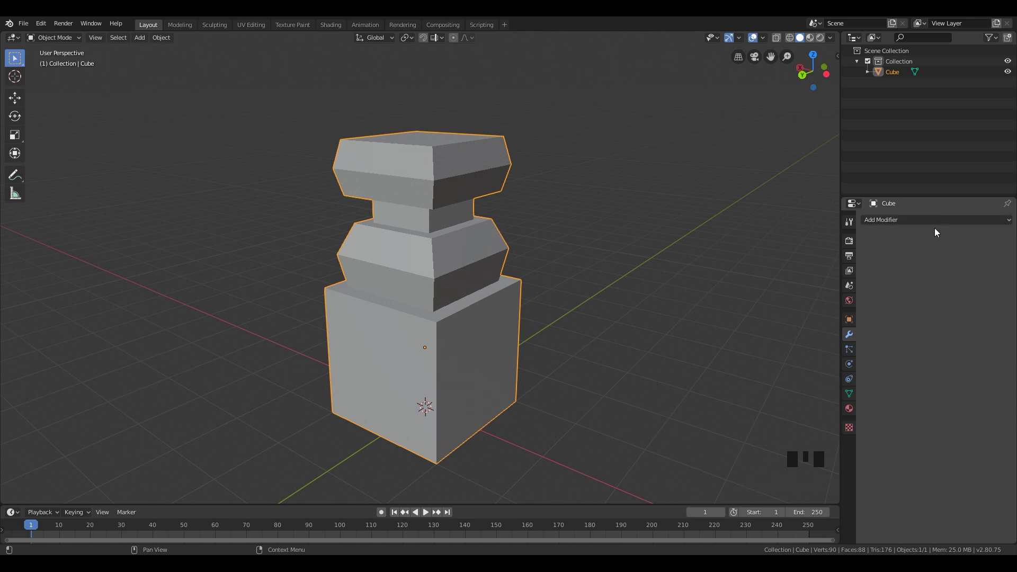
left_click(893, 223)
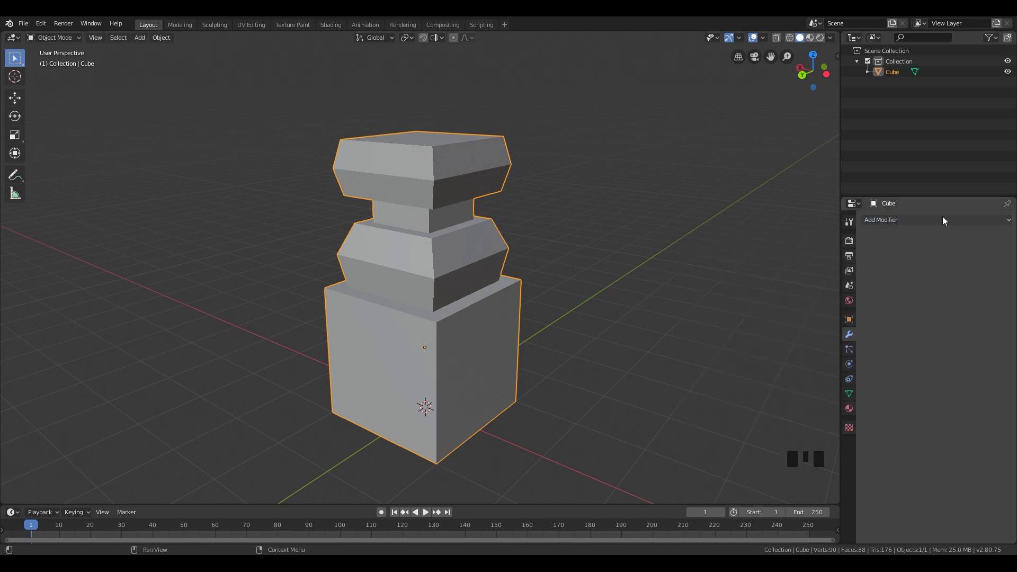
left_click(941, 219)
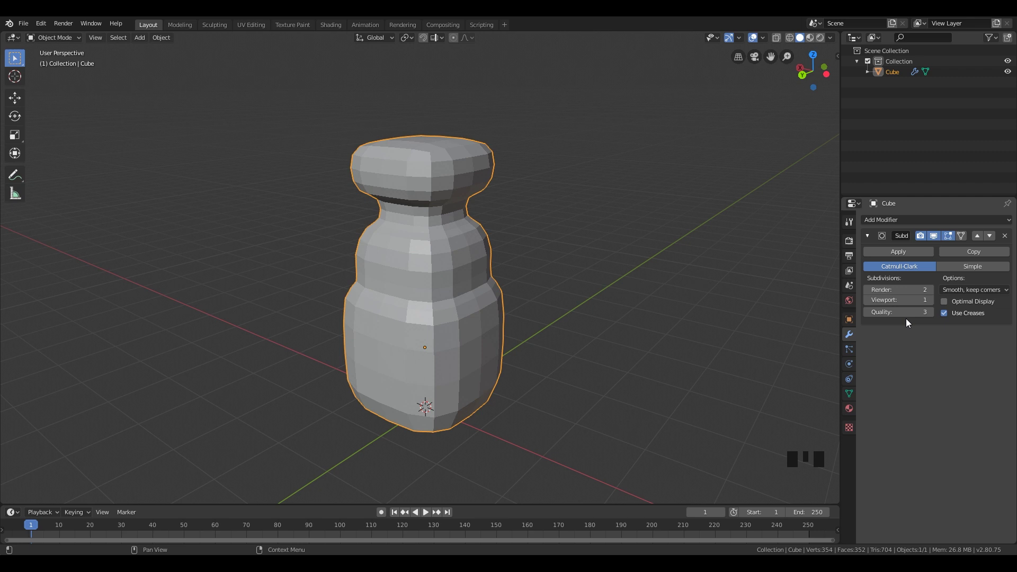
Step: Set the Subdivision Surface modifier's viewport and render subdivisions to 3
left_click(930, 300)
left_click(930, 300)
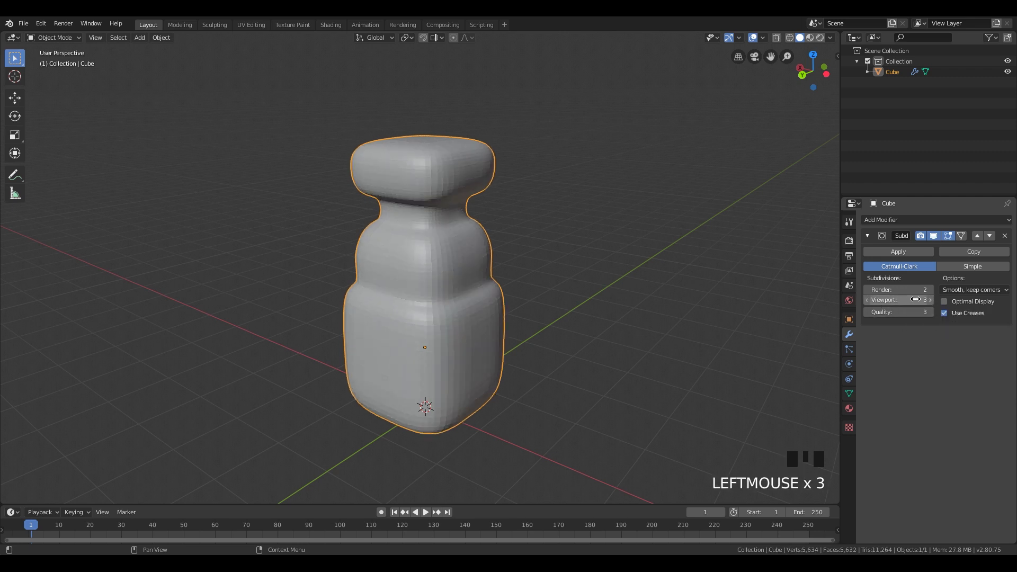
left_click(931, 291)
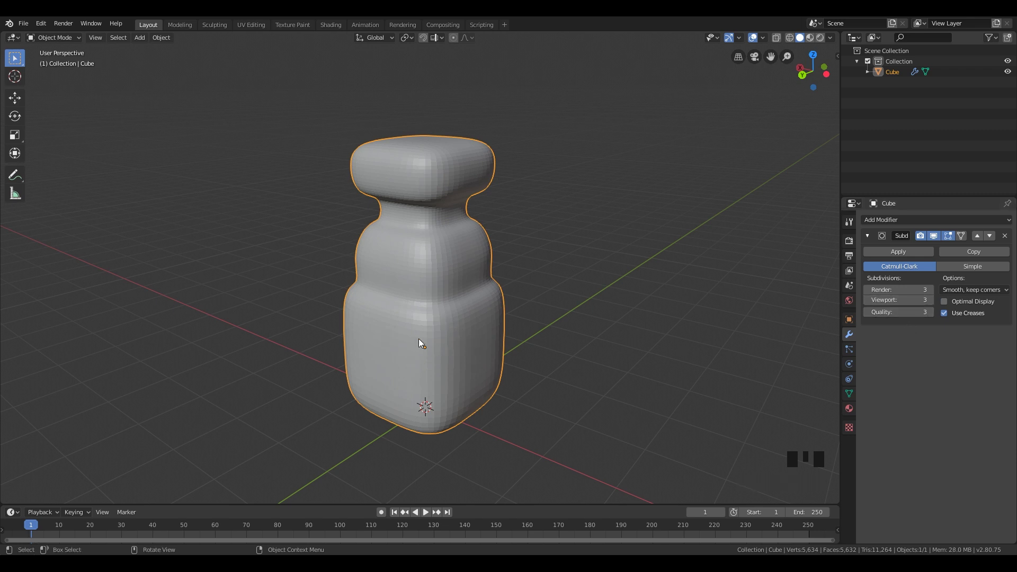
Step: Apply smooth shading to the subdivided bottle shape
mouse_move(368, 313)
middle_mouse_down()
mouse_move(397, 339)
mouse_move(453, 307)
mouse_move(446, 272)
mouse_move(372, 300)
mouse_move(370, 345)
mouse_move(485, 343)
mouse_move(523, 311)
mouse_move(434, 318)
mouse_move(363, 301)
middle_mouse_up()
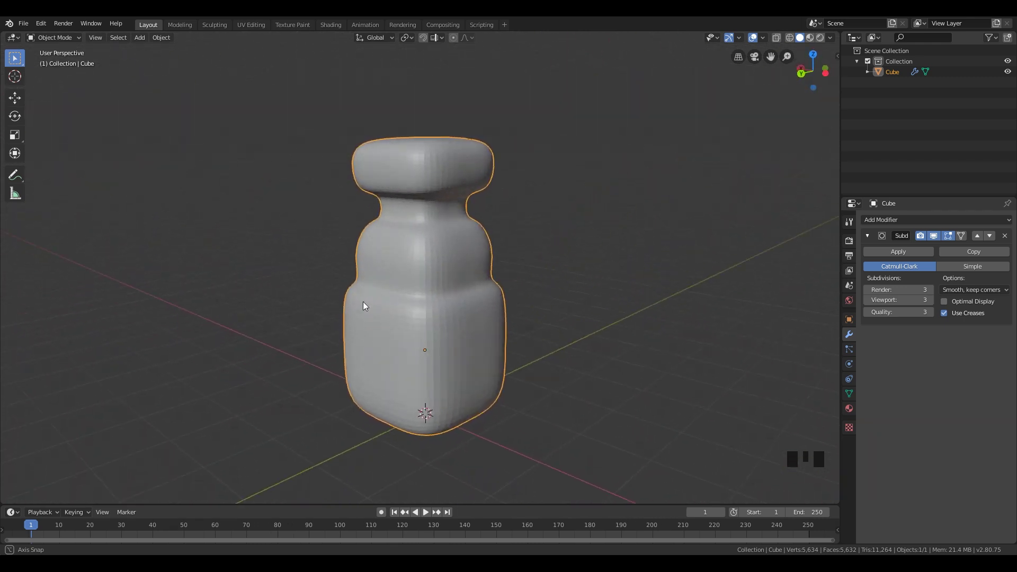
scroll(441, 322, "up", 2)
mouse_move(426, 321)
middle_mouse_down()
mouse_move(452, 305)
mouse_move(444, 284)
mouse_move(385, 289)
mouse_move(361, 320)
mouse_move(437, 342)
mouse_move(465, 317)
mouse_move(532, 318)
mouse_move(454, 310)
mouse_move(398, 336)
mouse_move(430, 323)
mouse_move(433, 303)
middle_mouse_up()
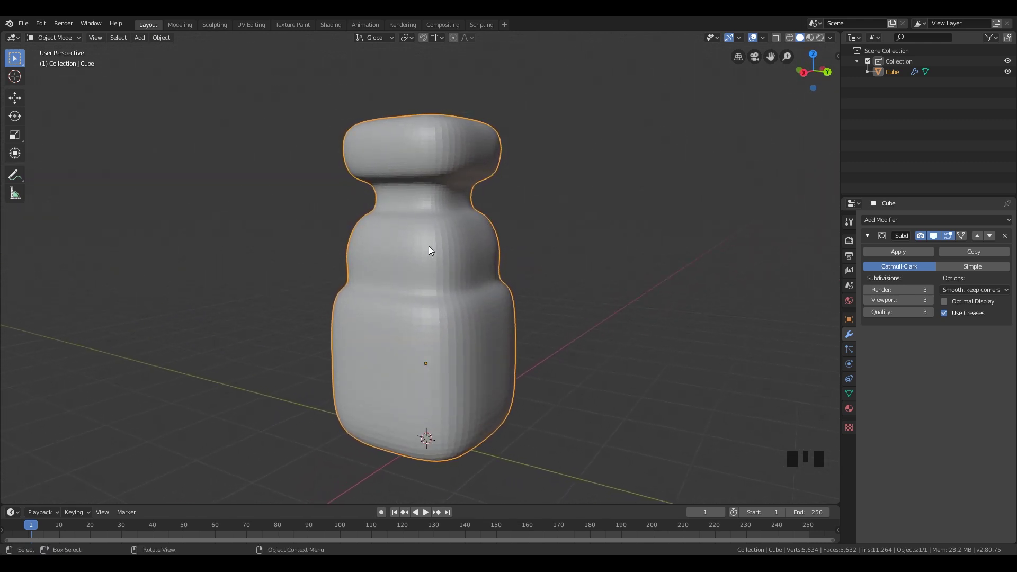
right_click(419, 253)
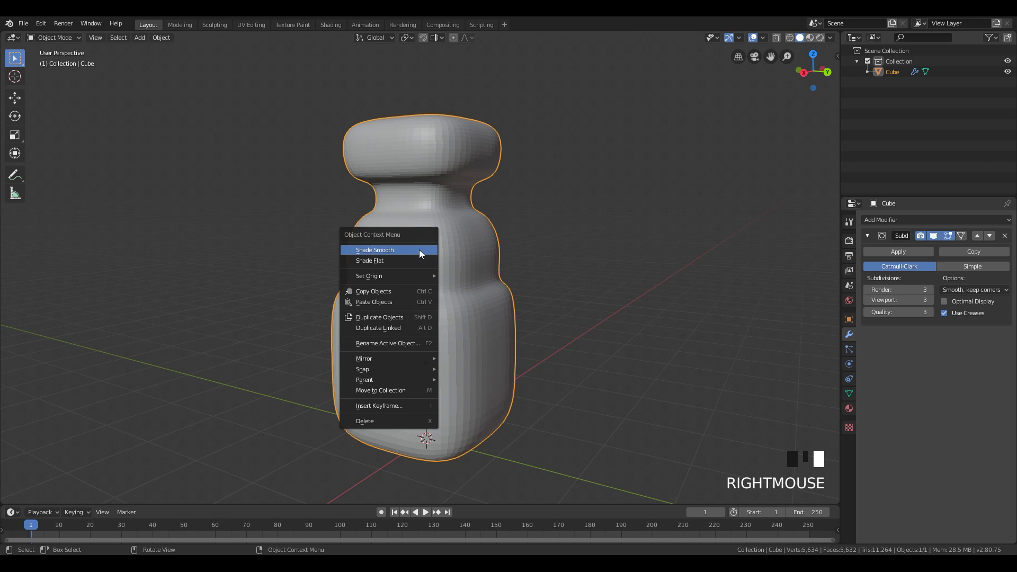
left_click(400, 251)
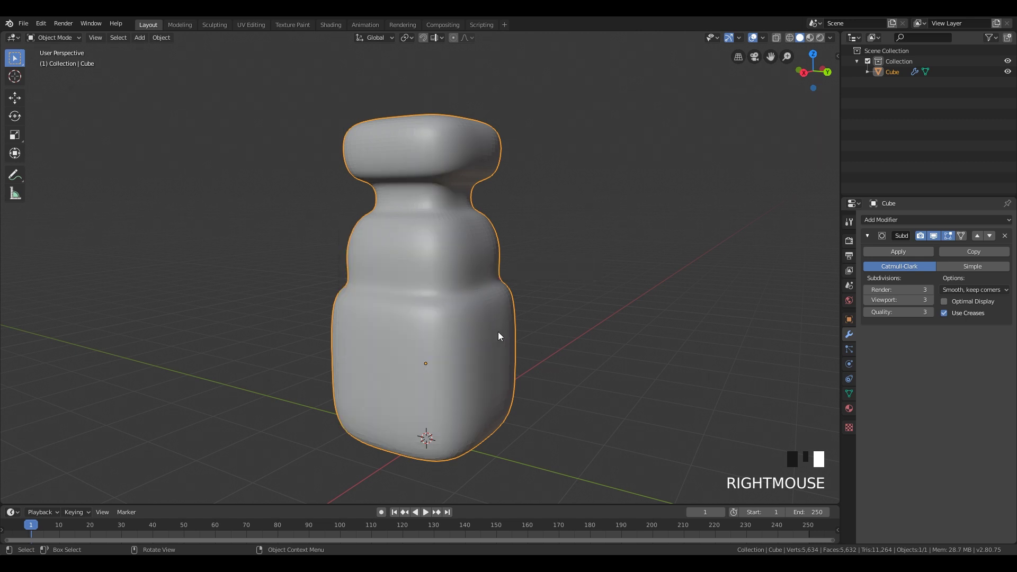
Step: Select the four faces on the underside of the bottle shape in Edit Mode and extrude them
mouse_move(498, 332)
middle_mouse_down()
mouse_move(412, 302)
mouse_move(454, 370)
mouse_move(540, 352)
mouse_move(541, 333)
mouse_move(429, 373)
mouse_move(389, 355)
mouse_move(402, 334)
mouse_move(453, 423)
mouse_move(483, 403)
mouse_move(477, 390)
mouse_move(461, 393)
mouse_move(452, 358)
mouse_move(357, 441)
mouse_move(461, 440)
mouse_move(469, 407)
mouse_move(482, 415)
mouse_move(461, 445)
mouse_move(479, 386)
mouse_move(311, 507)
middle_mouse_up()
scroll(450, 460, "up", 2)
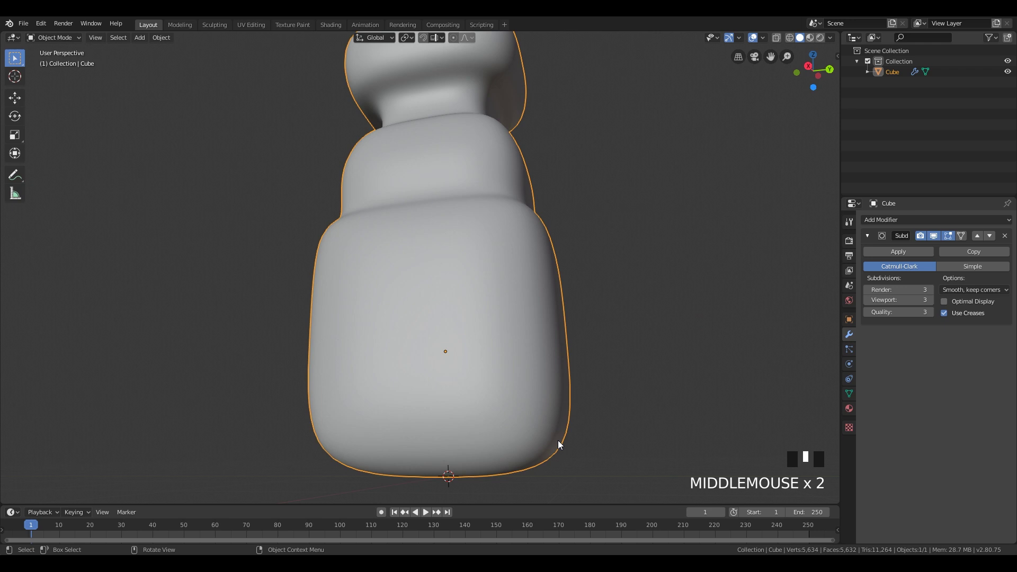
middle_click_drag(547, 402, 402, 451)
scroll(502, 363, "down", 2)
middle_click_drag(548, 353, 472, 357)
scroll(466, 372, "up", 1)
key("Tab")
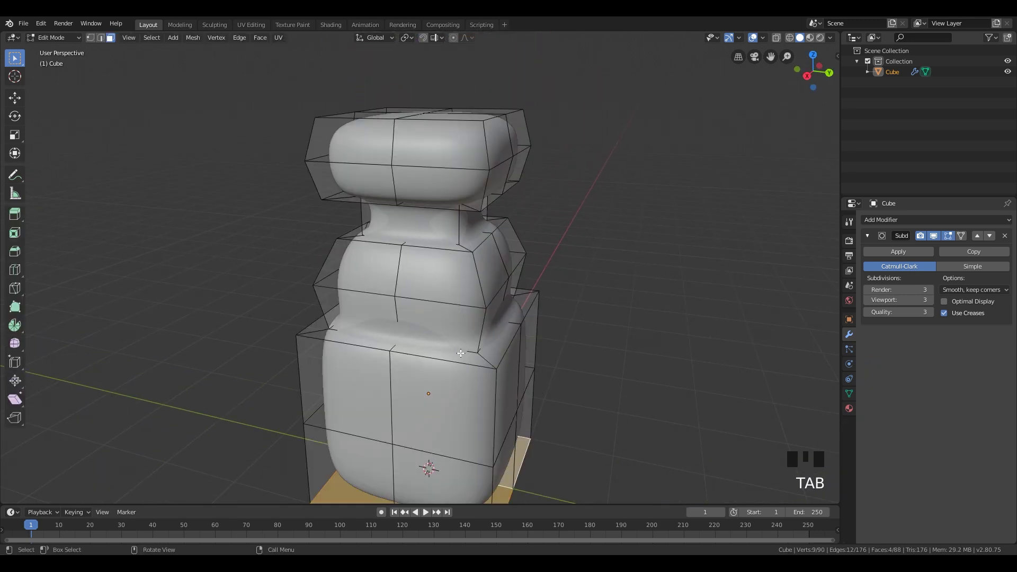
middle_click_drag(435, 394, 518, 424, "shift")
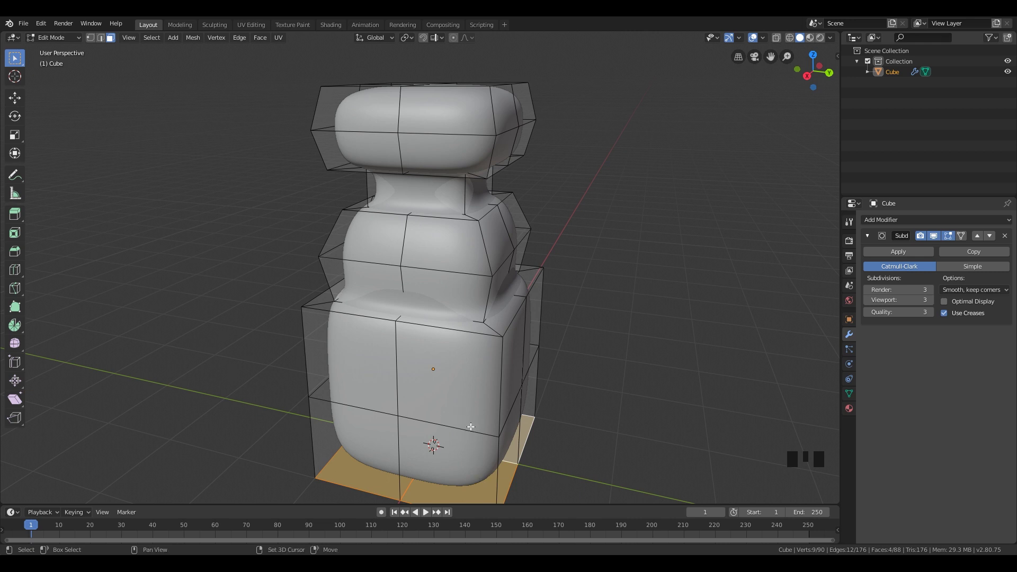
middle_click_drag(471, 427, 528, 400, "shift")
scroll(467, 432, "up", 2)
left_click(454, 411)
middle_click_drag(454, 411, 431, 431)
left_click(431, 431)
left_click(403, 450, "shift")
left_click(462, 479, "shift")
left_click(440, 468, "shift")
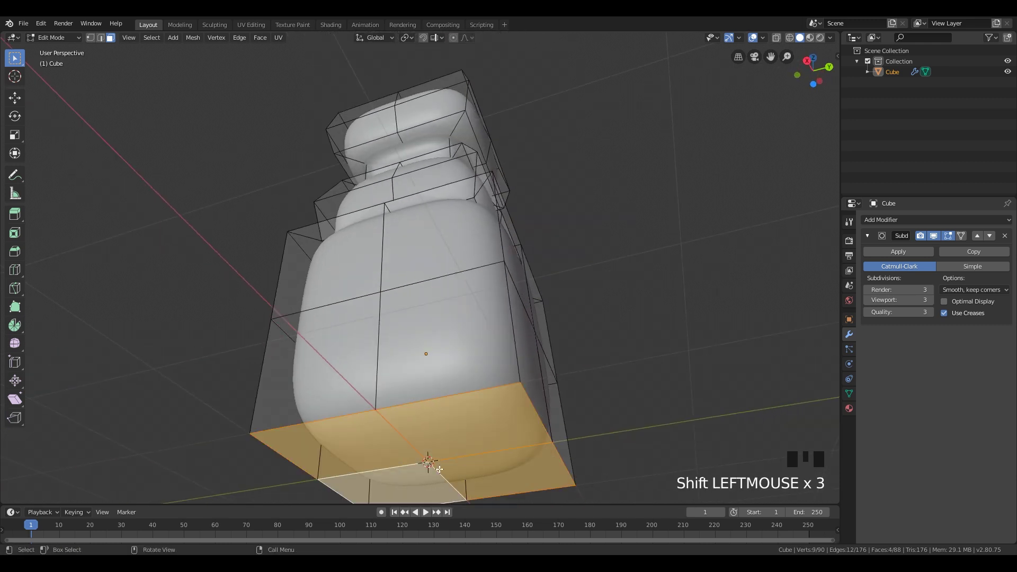
middle_click_drag(440, 469, 503, 406)
key("e")
left_click(452, 439)
Step: Return to Object Mode and check the smoothed shape with its extruded base
key("Tab")
scroll(593, 411, "down", 2)
scroll(490, 318, "down", 3)
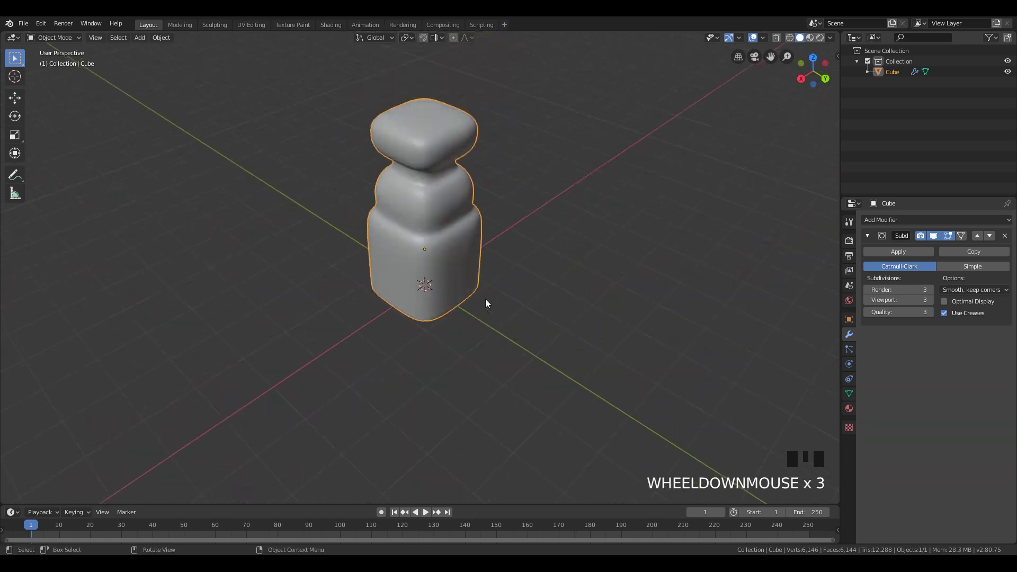
scroll(461, 370, "up", 2)
middle_click_drag(461, 370, 468, 390)
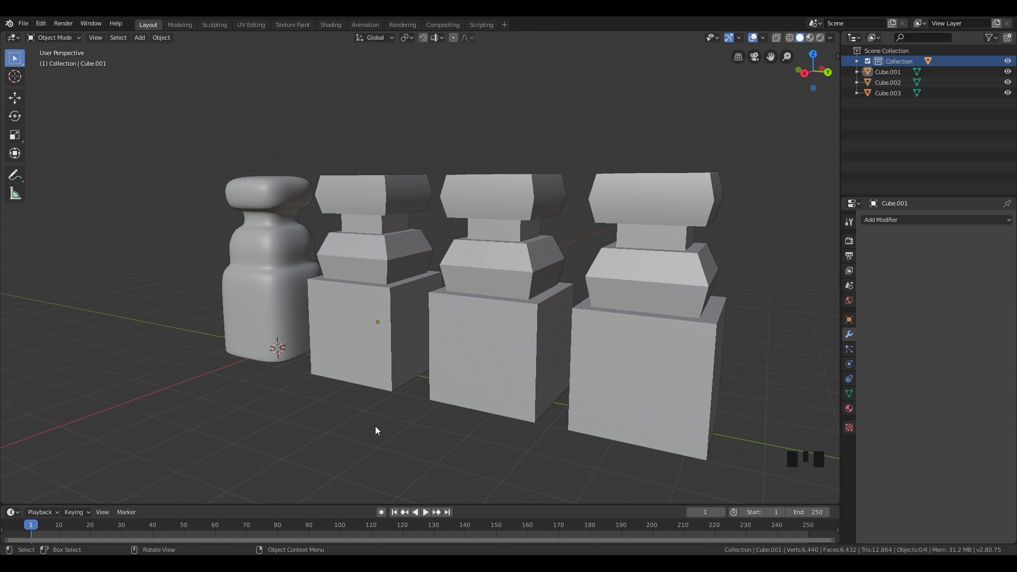
Step: Add an Array modifier to the unsmoothed copy next to the smoothed bottle shape
left_click(456, 356)
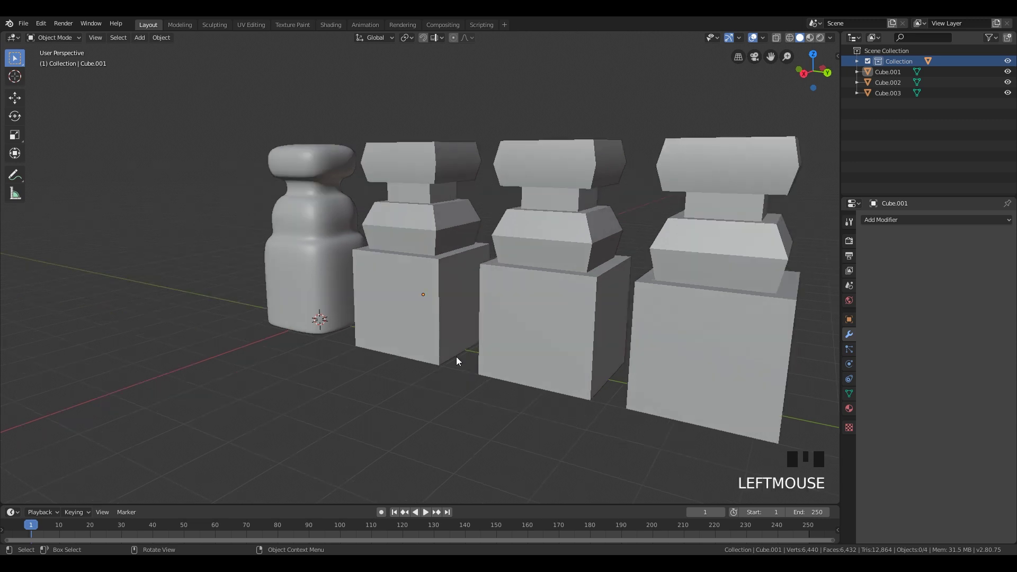
left_click(442, 306)
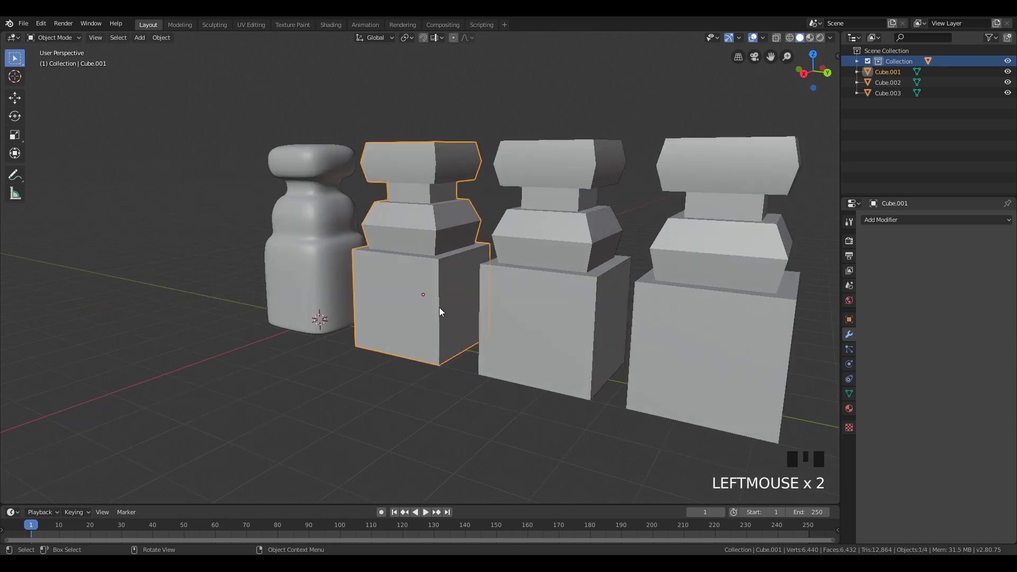
left_click(899, 219)
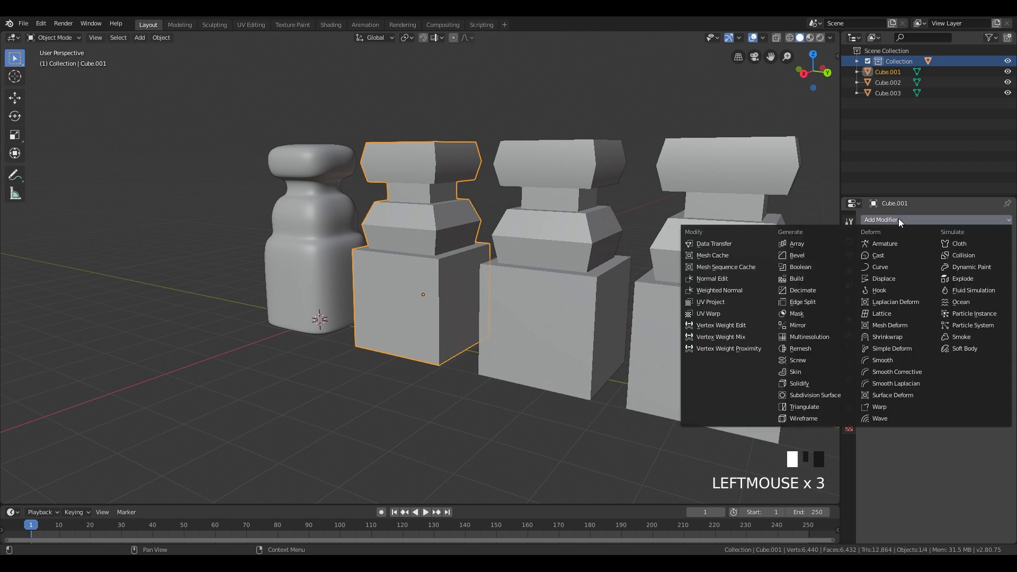
left_click(823, 242)
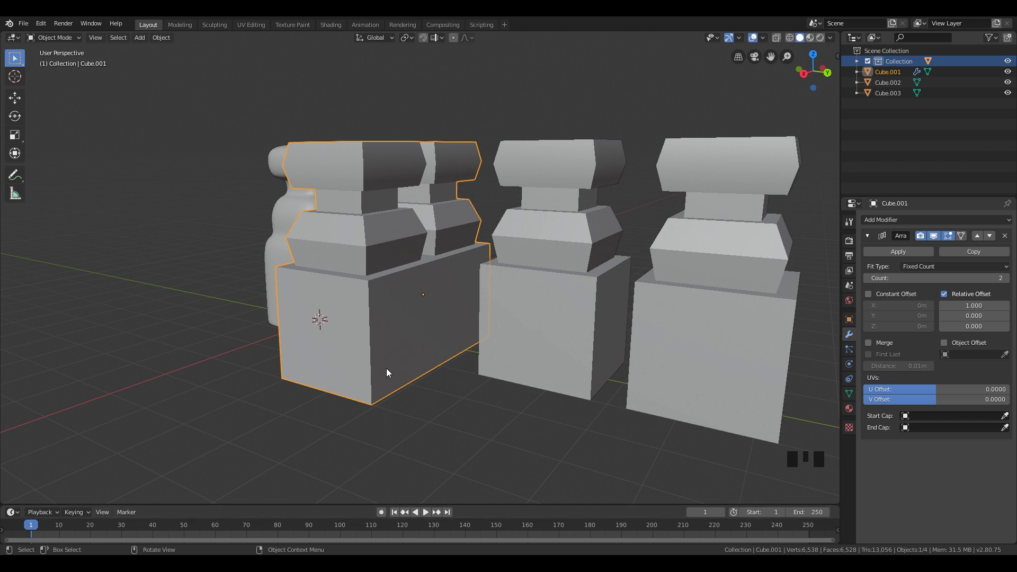
Step: Set the Array modifier's count to 5
mouse_move(399, 346)
middle_mouse_down()
mouse_move(378, 338)
mouse_move(361, 391)
mouse_move(461, 387)
mouse_move(527, 356)
mouse_move(504, 396)
mouse_move(386, 356)
mouse_move(357, 400)
mouse_move(577, 371)
mouse_move(654, 393)
mouse_move(686, 379)
mouse_move(689, 339)
mouse_move(584, 363)
mouse_move(526, 348)
mouse_move(285, 389)
mouse_move(189, 369)
mouse_move(252, 415)
mouse_move(393, 407)
mouse_move(371, 402)
middle_mouse_up()
scroll(567, 299, "down", 2)
left_click_drag(937, 278, 970, 278)
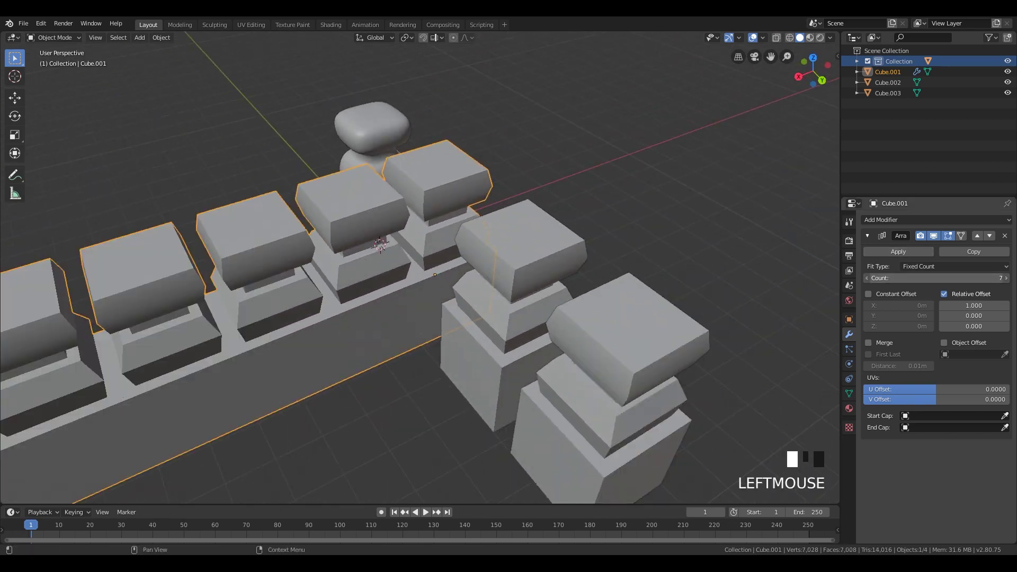
left_click_drag(787, 56, 787, 69)
middle_click_drag(296, 318, 240, 329)
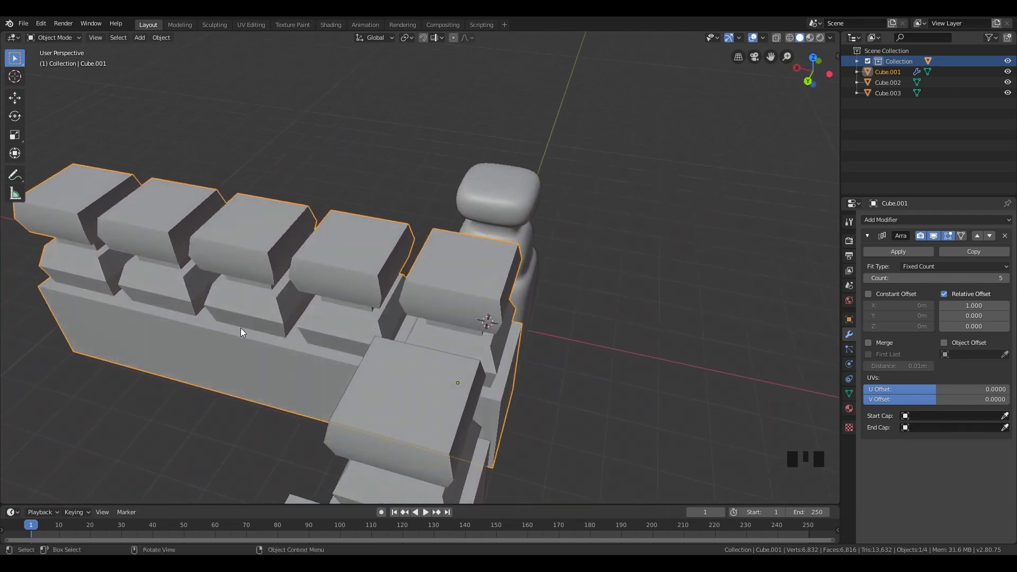
Step: Set the Array's relative offset to 1.3 on X and 0.4 on Z to space and raise the copies
left_click(939, 267)
left_click(900, 311)
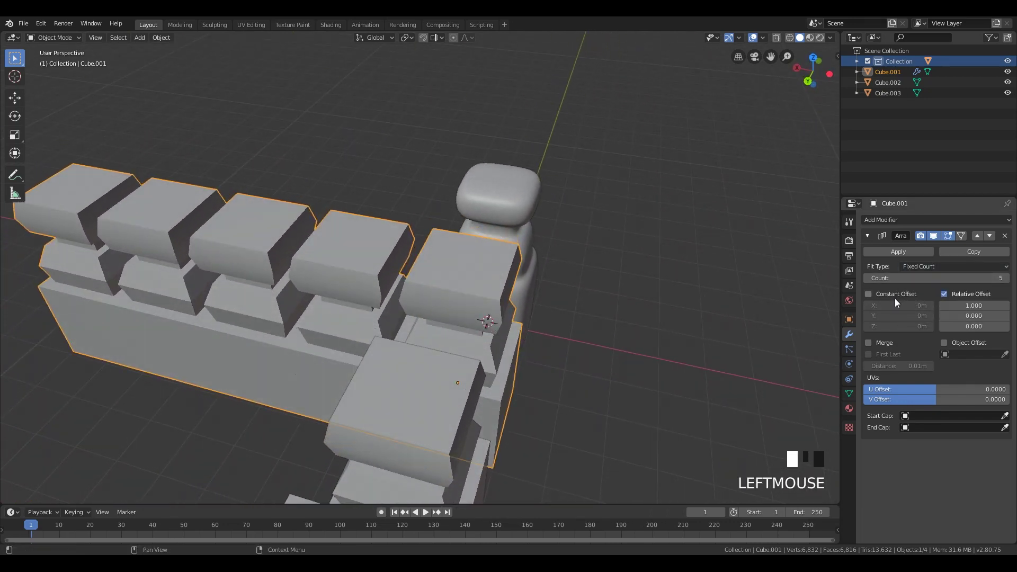
left_click_drag(972, 306, 987, 307)
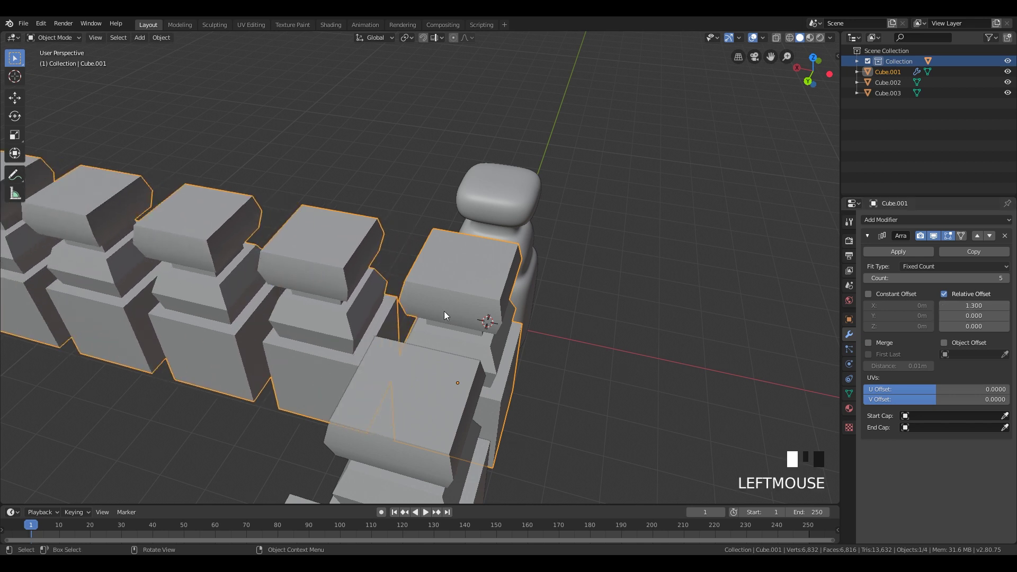
scroll(467, 302, "down", 3)
middle_click_drag(482, 291, 456, 311)
mouse_move(974, 316)
left_mouse_down()
mouse_move(948, 316)
mouse_move(975, 326)
mouse_move(992, 316)
left_mouse_up()
Step: Move the outermost unsmoothed copy about 3.34 m along the Y axis, away from the other objects
middle_click_drag(556, 244, 412, 346)
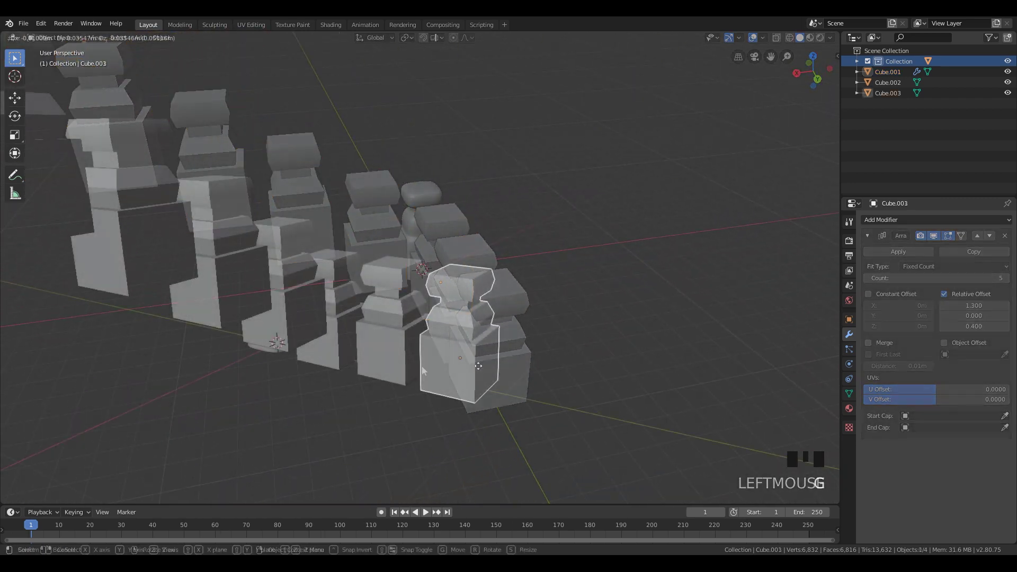
key("g")
key("z")
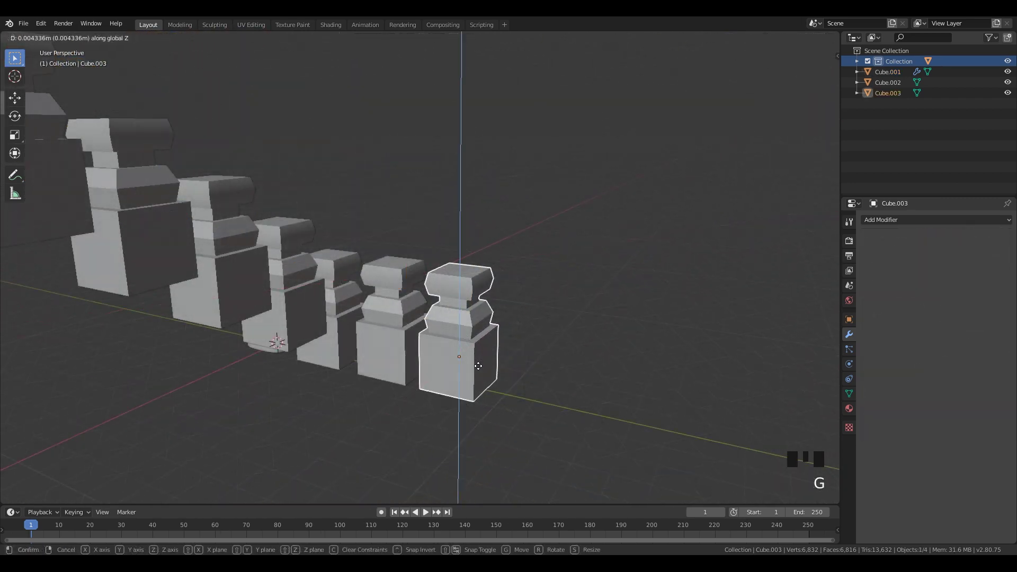
key("y")
left_click(373, 353)
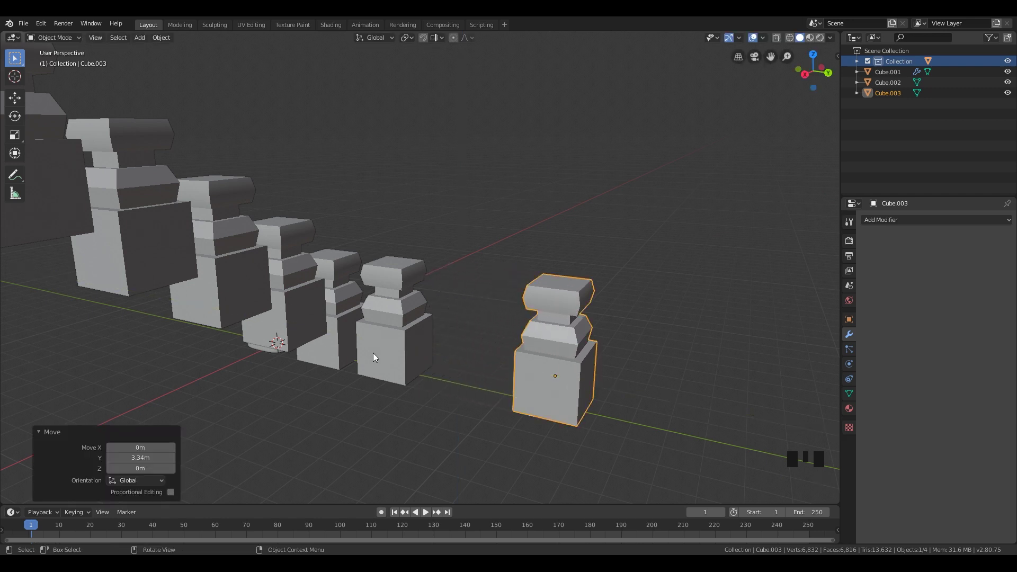
Step: Move the remaining unsmoothed copy beside the array about 1.51 m along the Y axis
left_click(381, 349)
key("g")
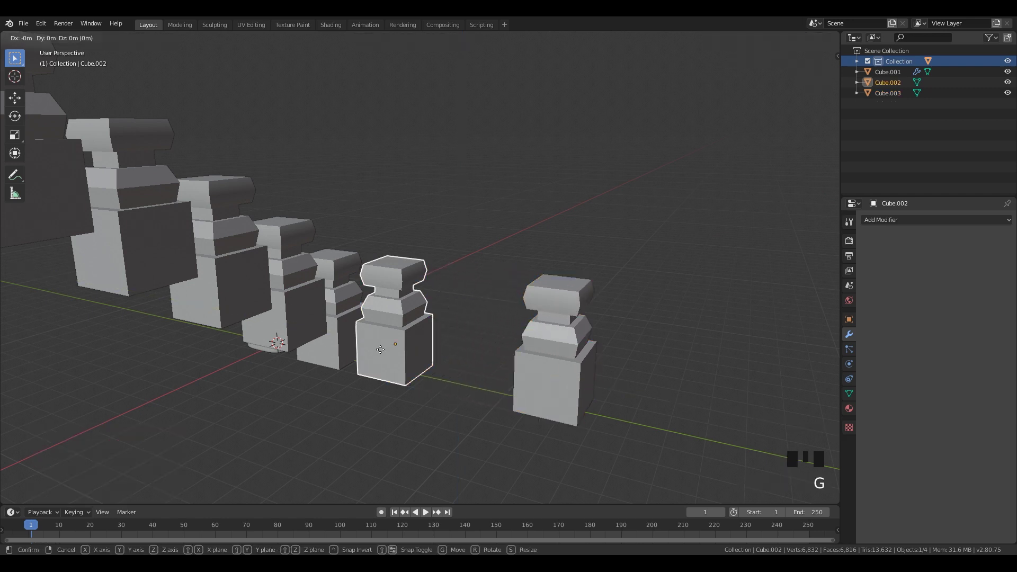
key("y")
left_click(418, 358)
scroll(501, 390, "up", 2)
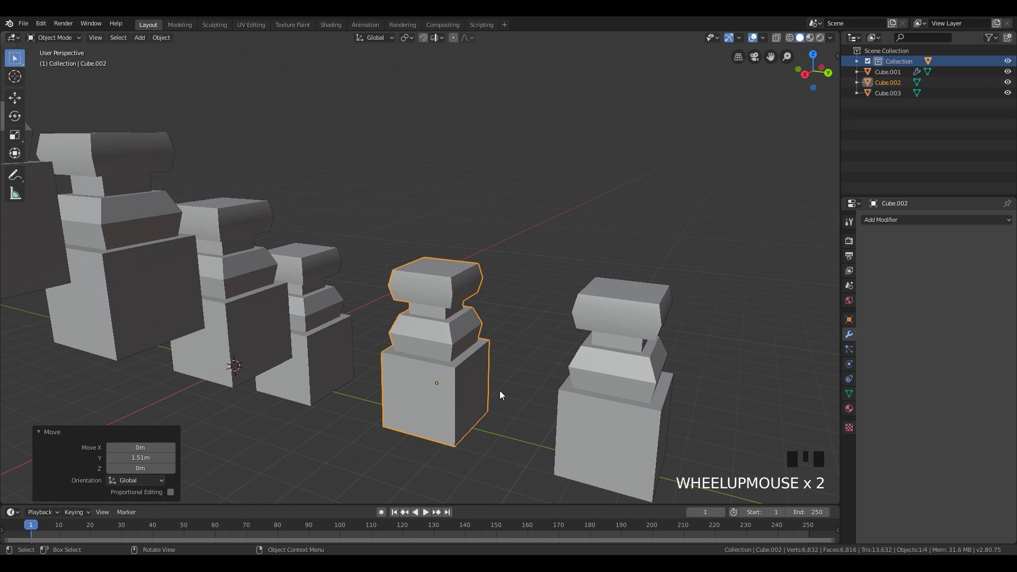
Step: Add a Wireframe modifier to the middle copy between the array and the outermost copy
middle_click_drag(501, 390, 442, 269)
left_click(423, 242)
left_click(912, 218)
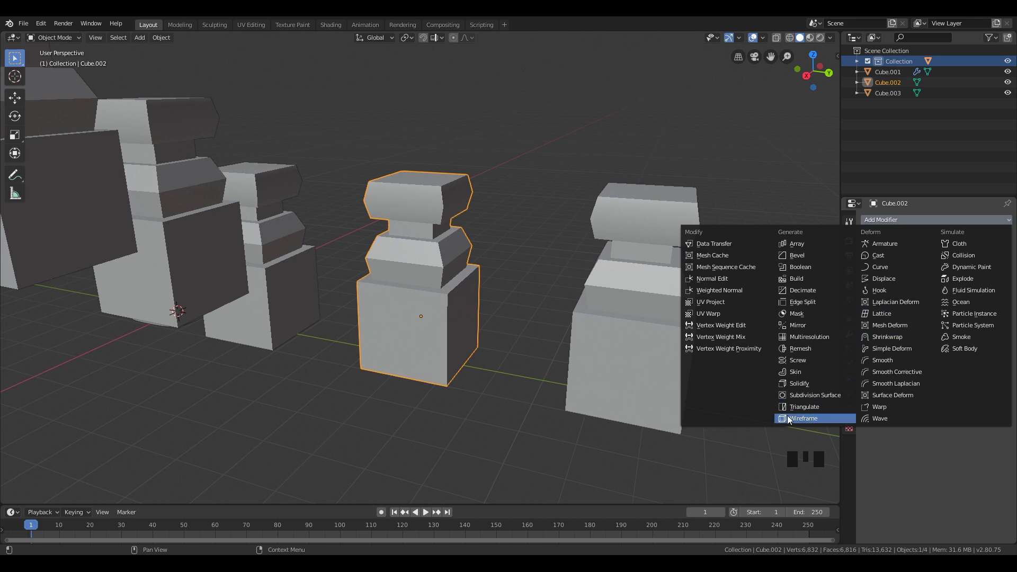
left_click(801, 419)
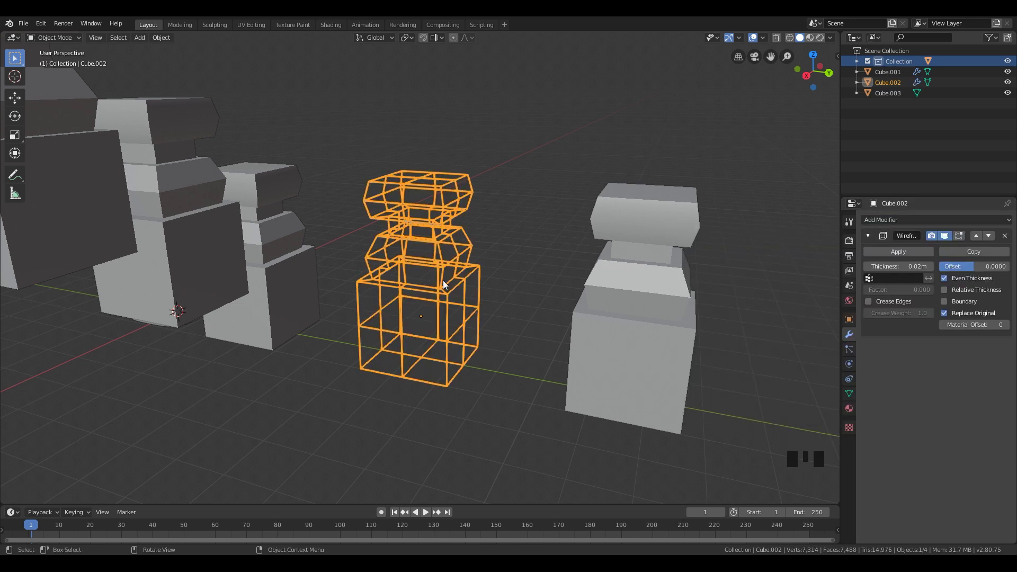
Step: Set the Wireframe modifier's thickness to 0.044 m and its offset to -0.0148
scroll(465, 285, "up", 2)
scroll(465, 285, "up", 2)
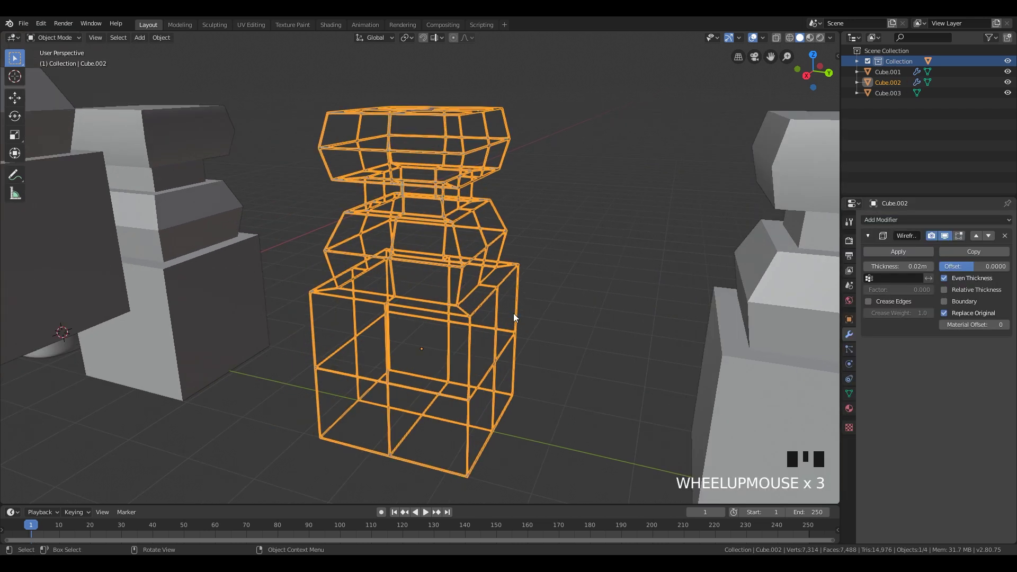
left_click(551, 307)
middle_click_drag(506, 323, 491, 311)
left_click(480, 298)
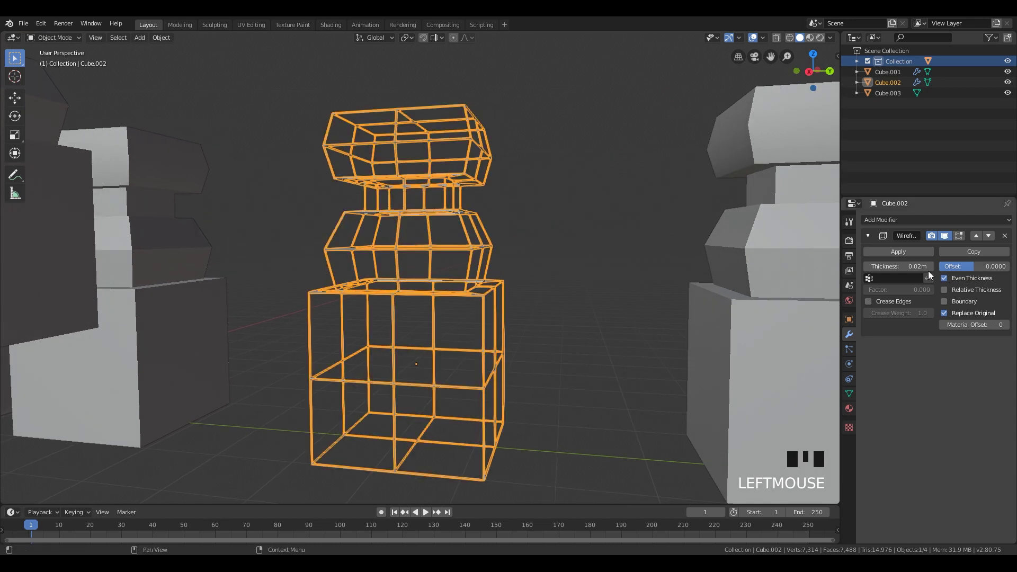
mouse_move(928, 271)
left_mouse_down()
mouse_move(959, 273)
mouse_move(945, 273)
left_mouse_up()
middle_click_drag(567, 289, 313, 362)
key("Tab")
key("Tab")
left_click(476, 319)
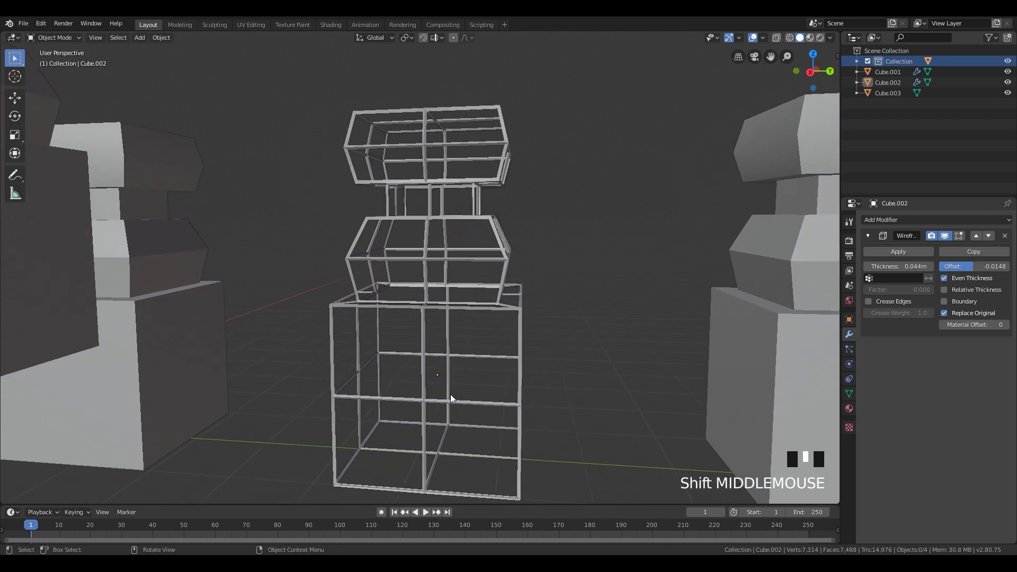
Step: Add two centred horizontal loop cuts to the wireframe copy's base block, one in its upper half and one in its lower half
key("Tab")
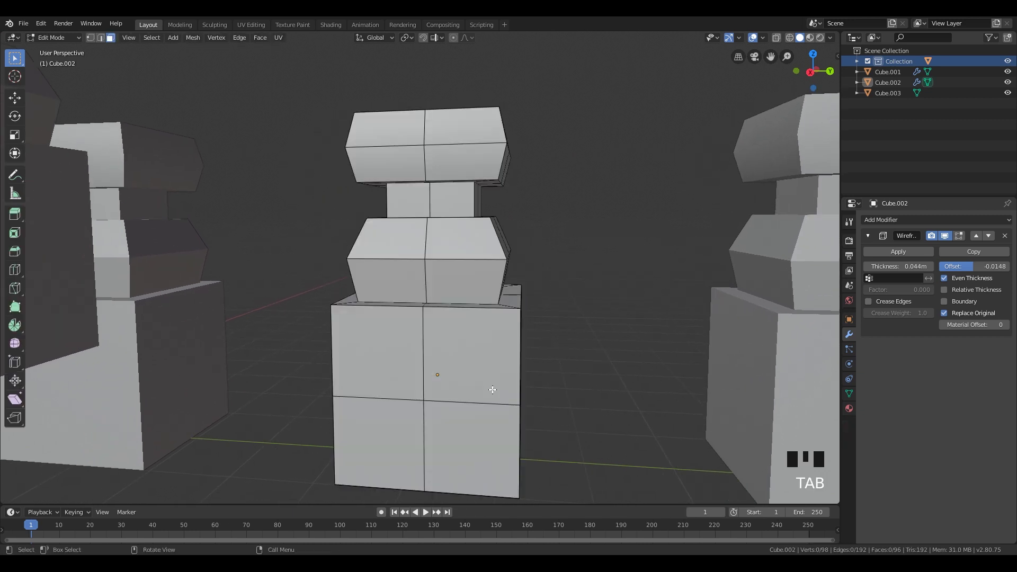
left_click(460, 361)
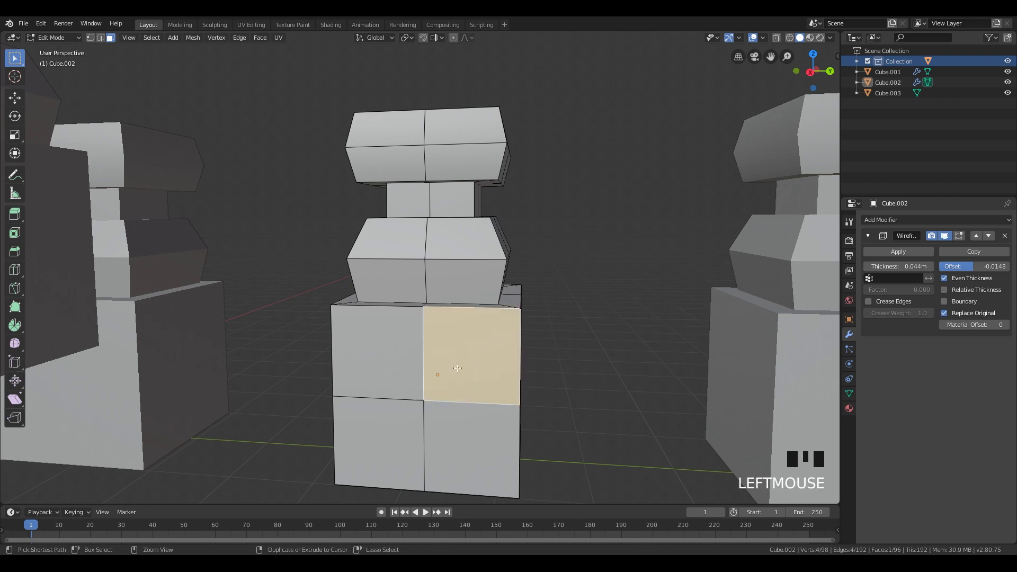
key("ctrl+r")
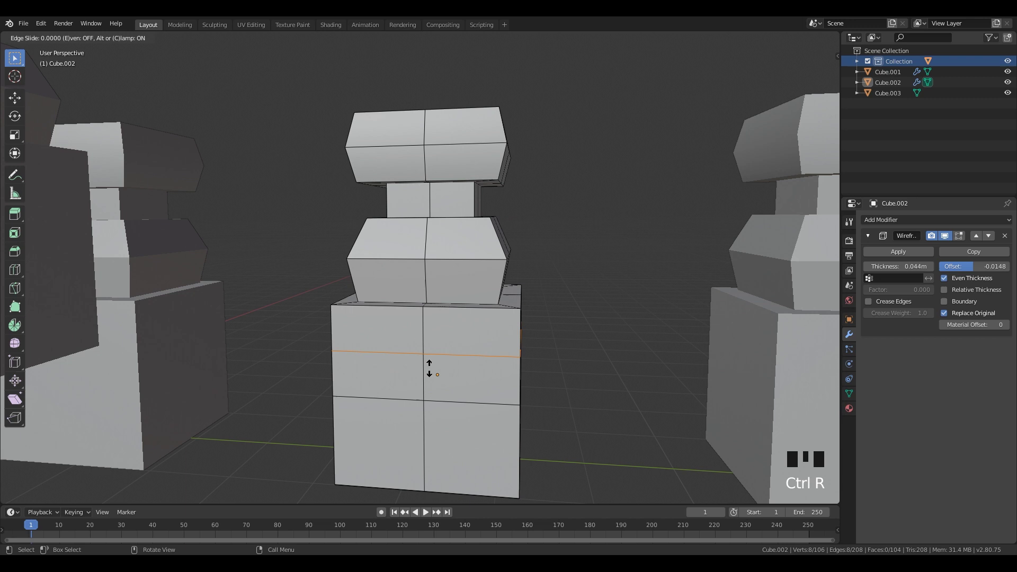
right_click(429, 368)
key("ctrl+r")
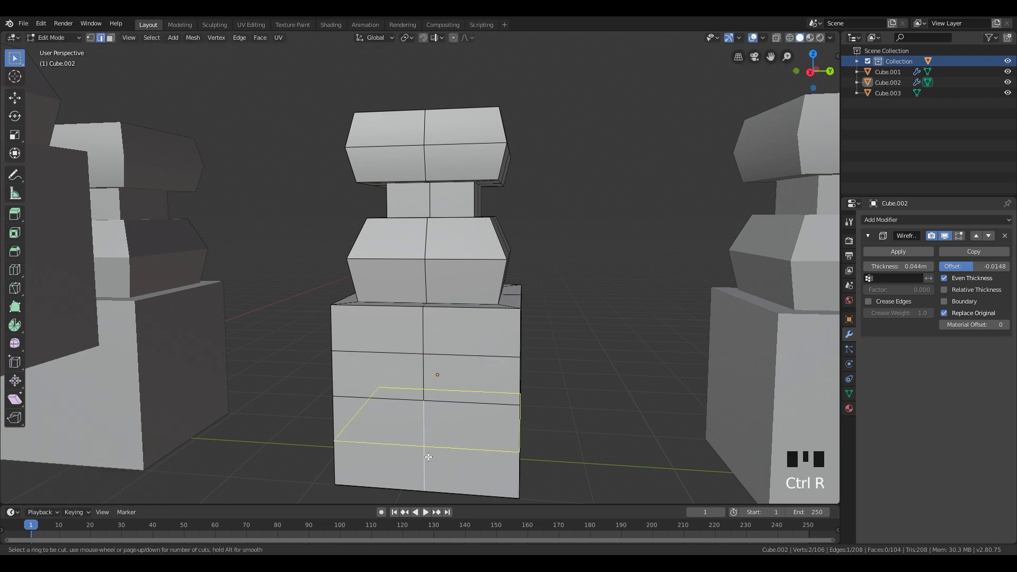
right_click(496, 458)
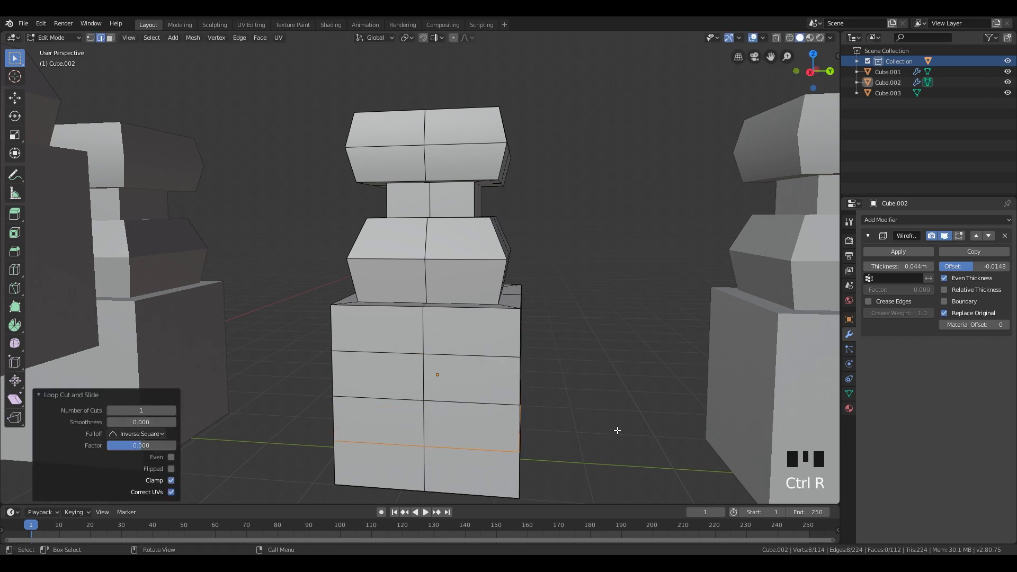
Step: Leave Edit Mode and add a Screw modifier to the plain outermost copy, with a 364° angle and 46 steps
key("Tab")
middle_click_drag(613, 403, 487, 373)
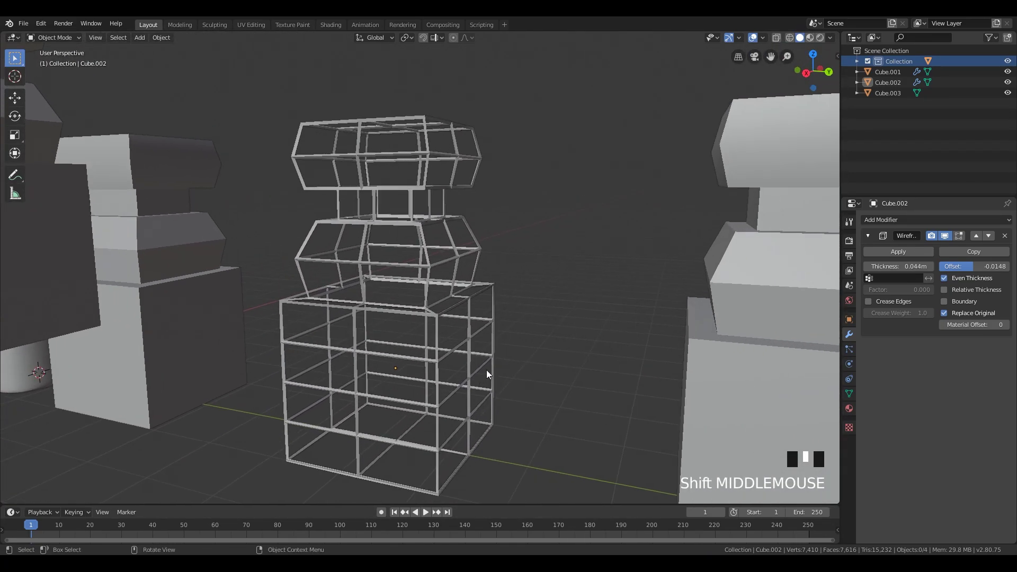
key("ctrl+z")
left_click(533, 364)
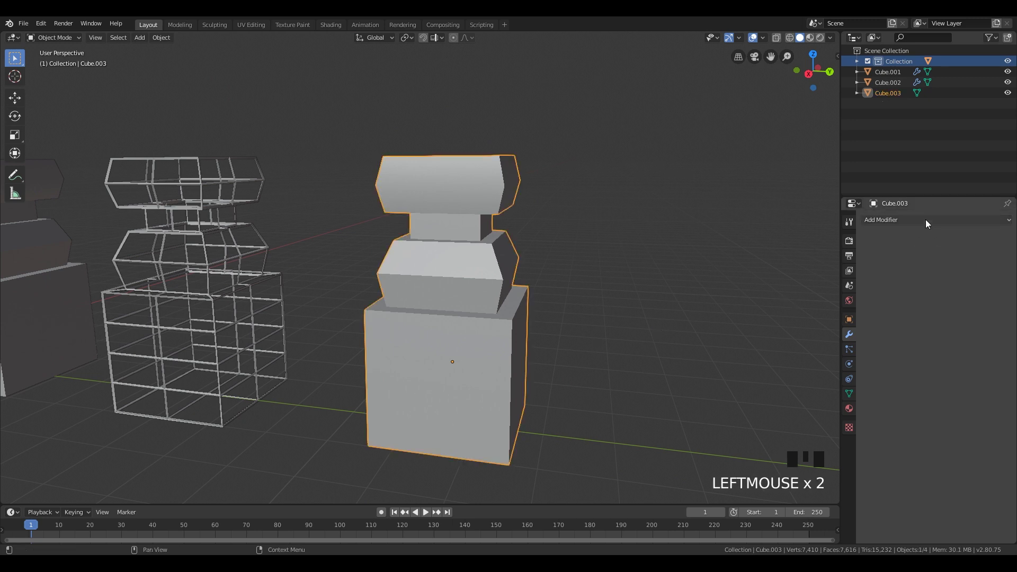
left_click(911, 221)
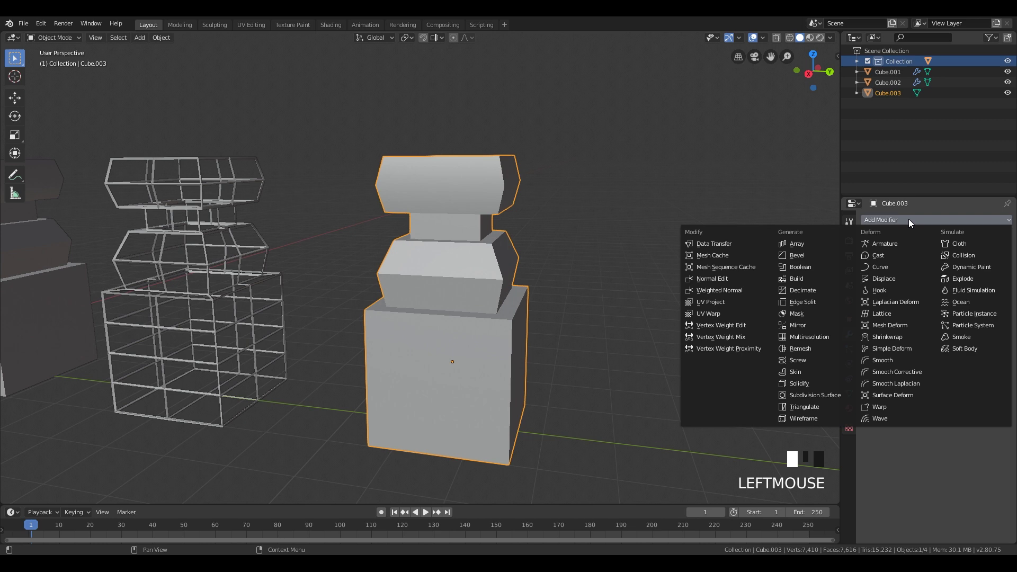
left_click(807, 359)
middle_click_drag(630, 294, 730, 314)
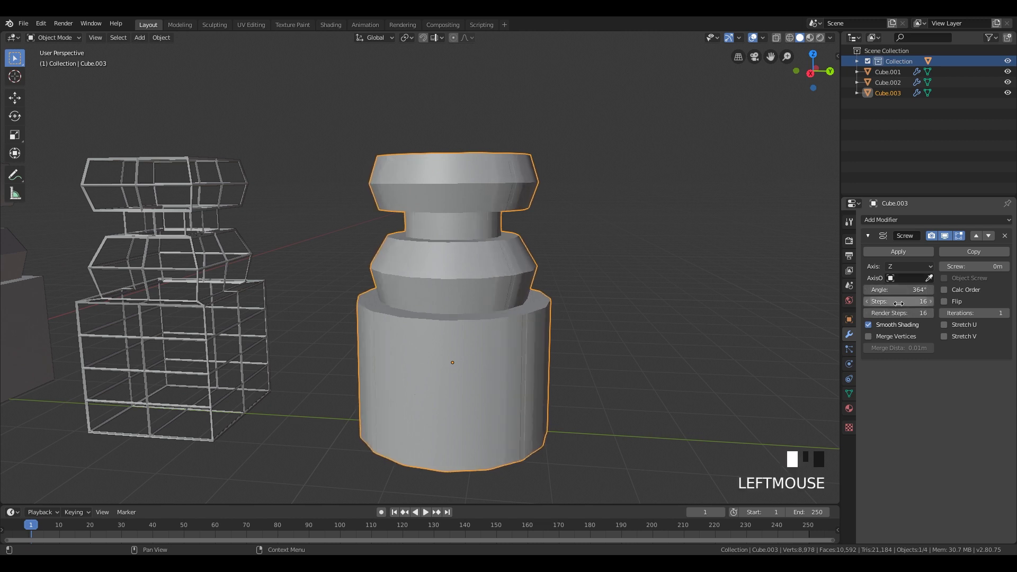
mouse_move(899, 303)
left_mouse_down()
mouse_move(880, 303)
mouse_move(917, 303)
mouse_move(885, 303)
mouse_move(895, 303)
left_mouse_up()
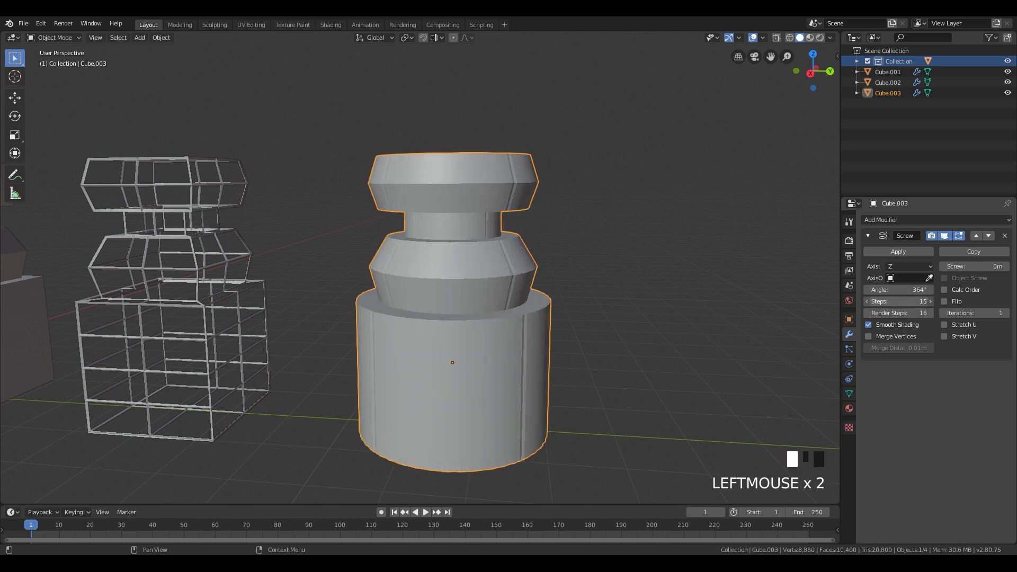
Step: Try a screw offset of 2.1 m on the Screw modifier and undo it
left_click_drag(975, 266, 998, 265)
middle_click_drag(552, 174, 585, 203)
scroll(447, 176, "down", 2)
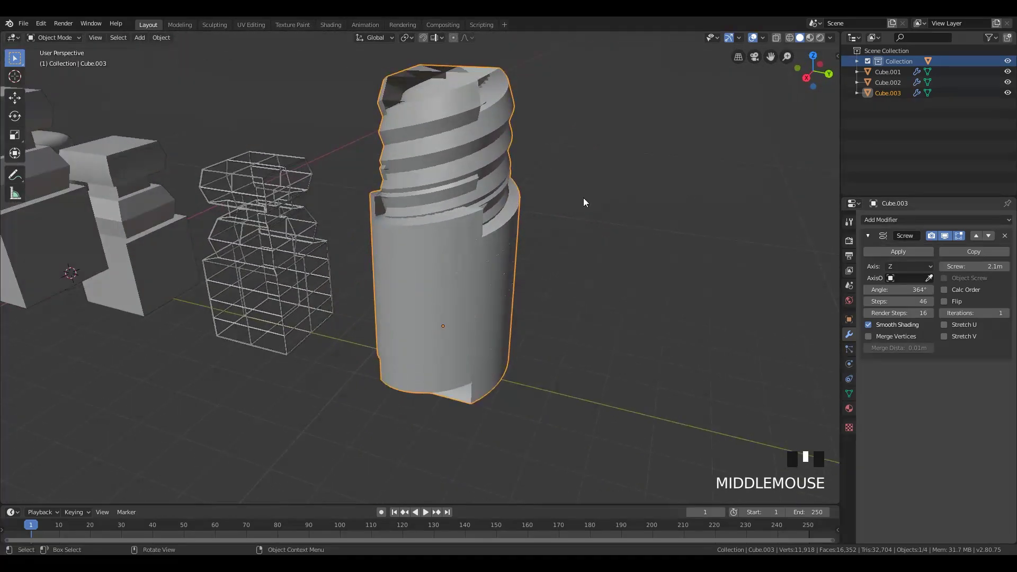
key("ctrl+z")
middle_click_drag(504, 276, 609, 286)
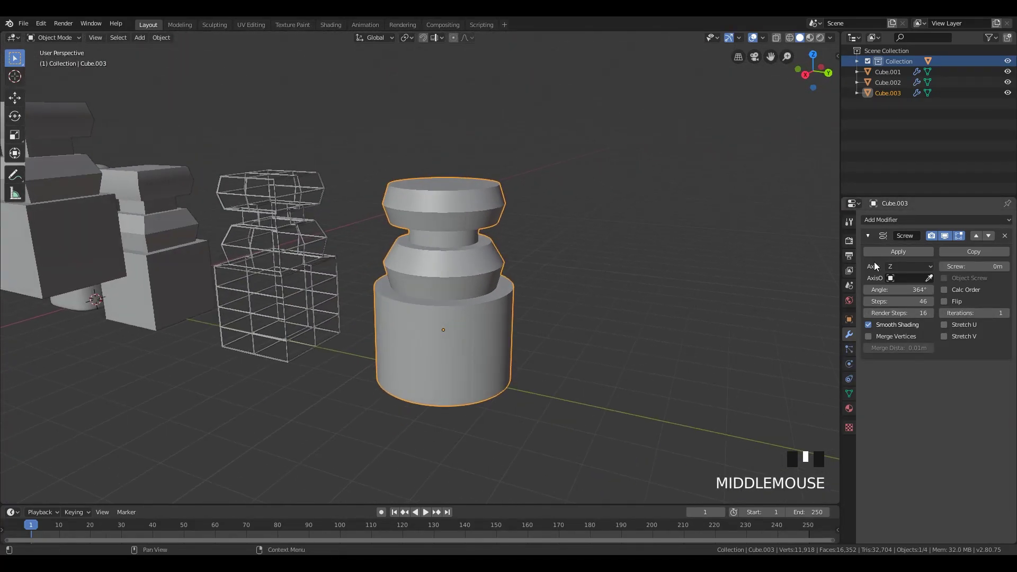
Step: Try the Y and X axes for the Screw modifier, restore the Z axis, and deselect the object
left_click(903, 266)
left_click(891, 290)
middle_click_drag(535, 313, 564, 315)
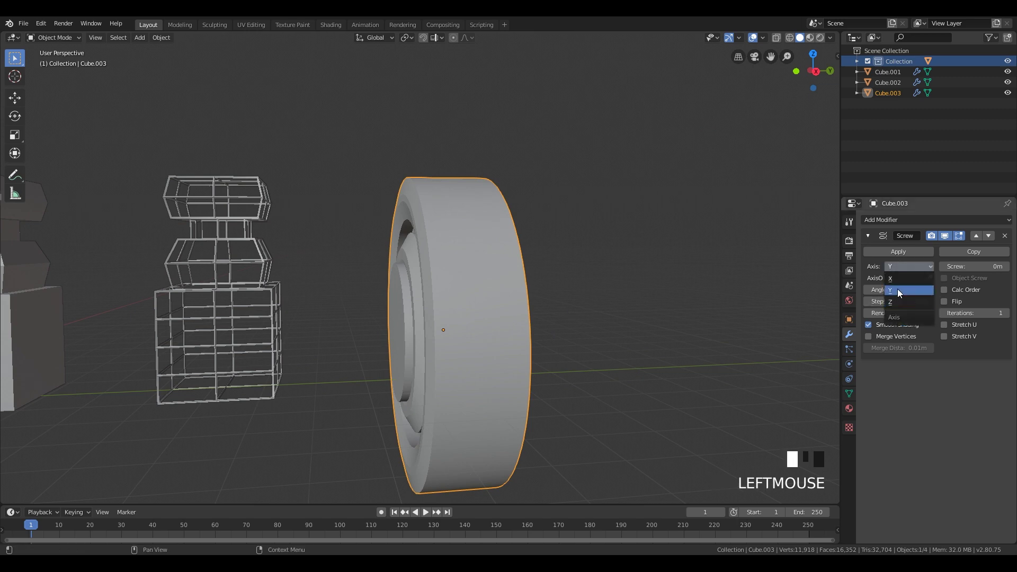
left_click(894, 279)
middle_click_drag(740, 312, 573, 324)
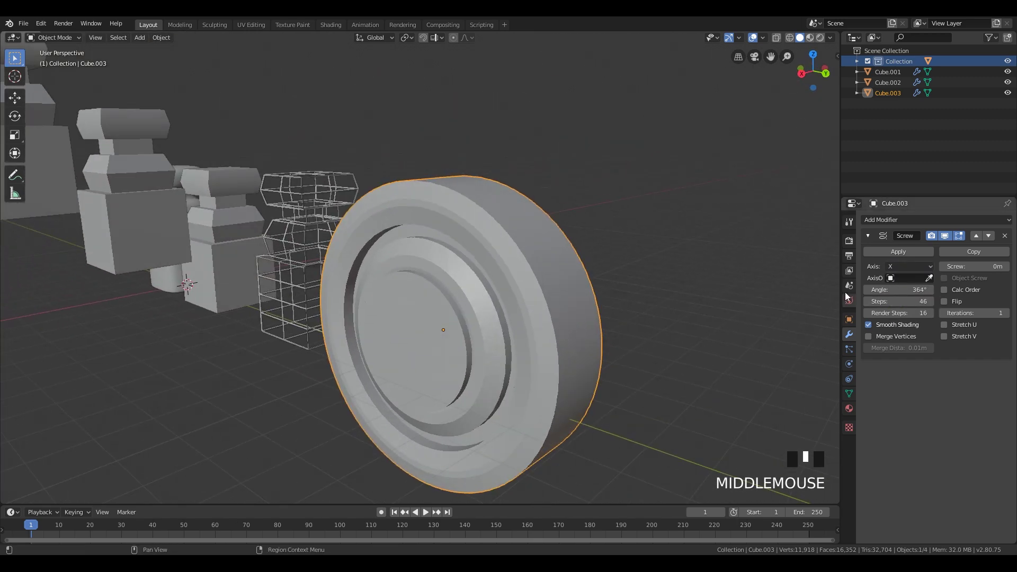
left_click(910, 290)
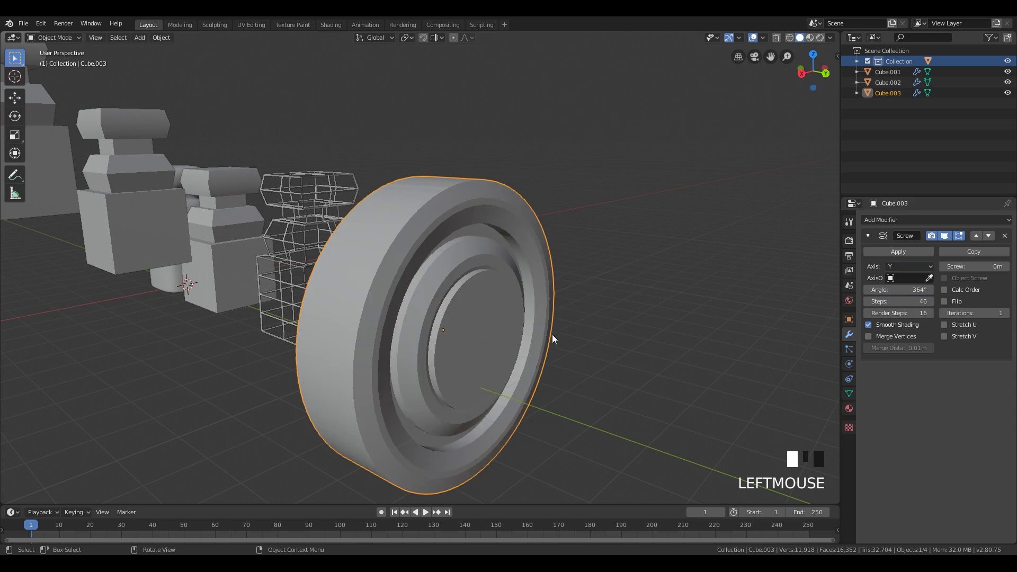
left_click(904, 279)
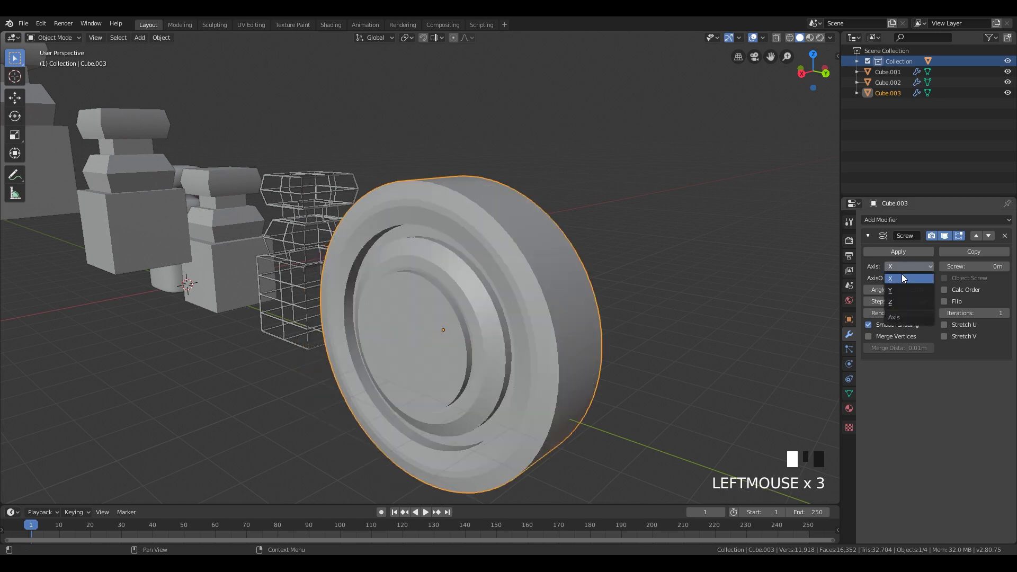
left_click(904, 305)
left_click(552, 323)
middle_click_drag(553, 323, 530, 306)
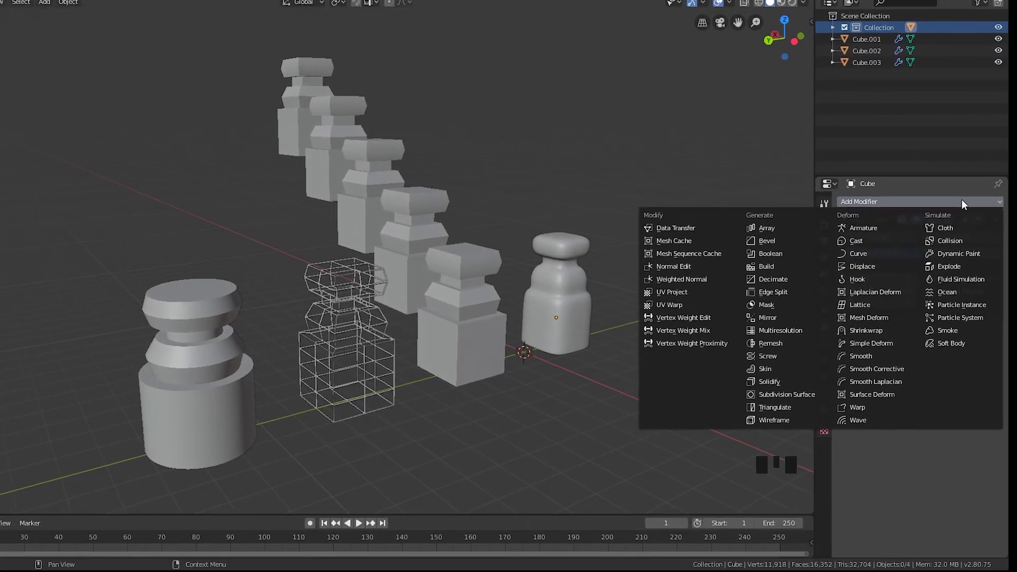